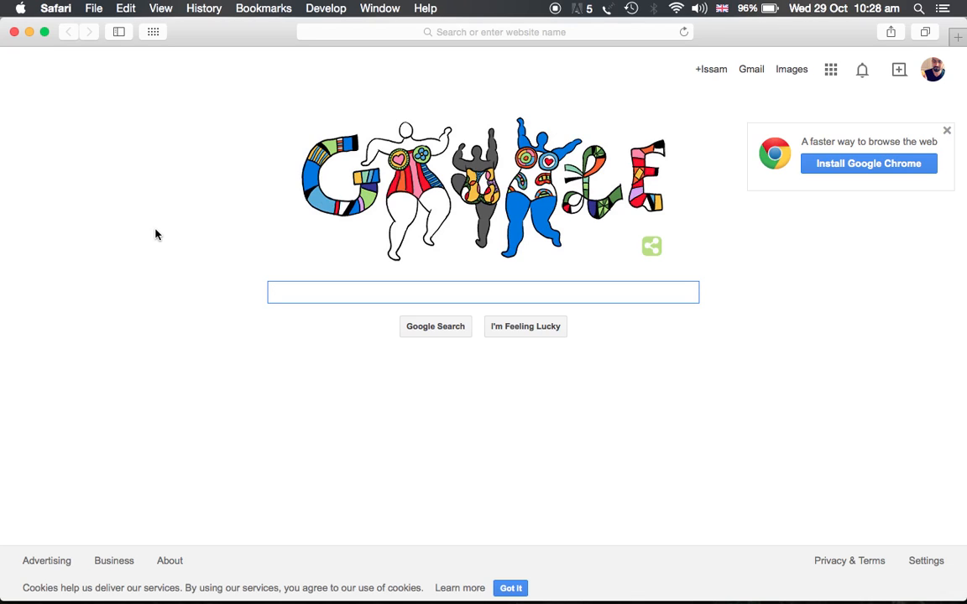
# Step: Search the web for google drive and open the Google Drive site
pyautogui.write('google ')
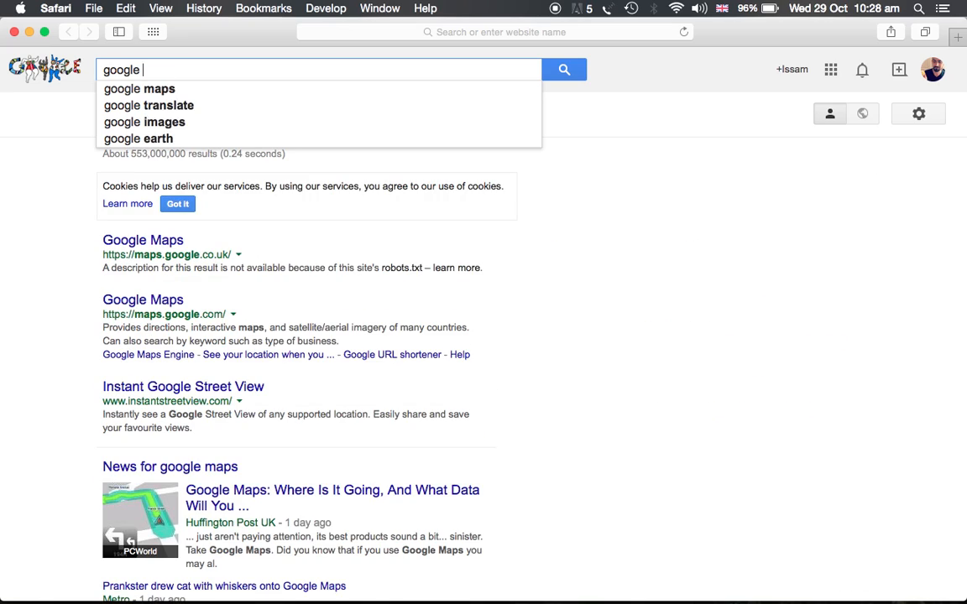
pyautogui.write('driv')
pyautogui.write('e')
pyautogui.press('Return')
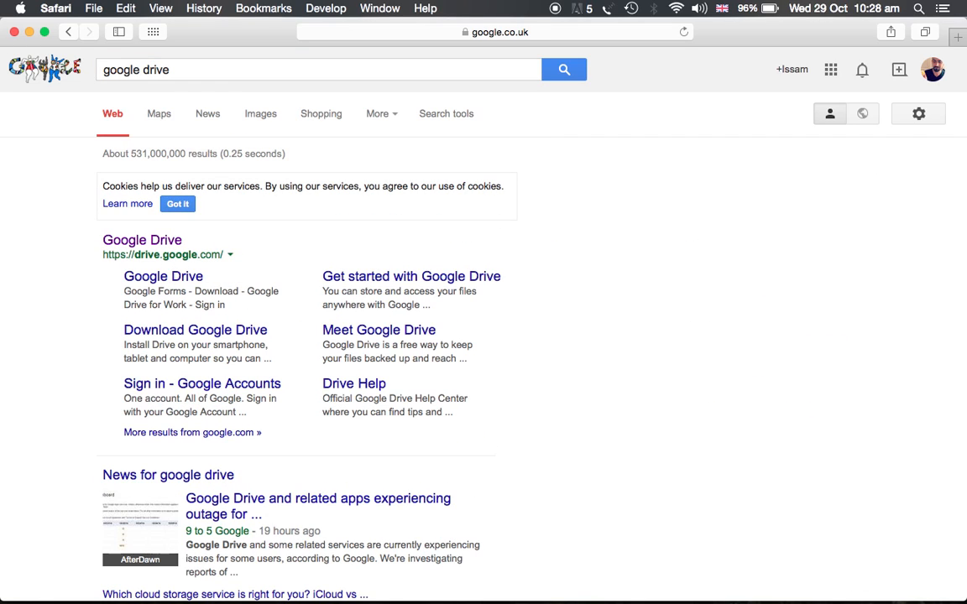
pyautogui.click(158, 245)
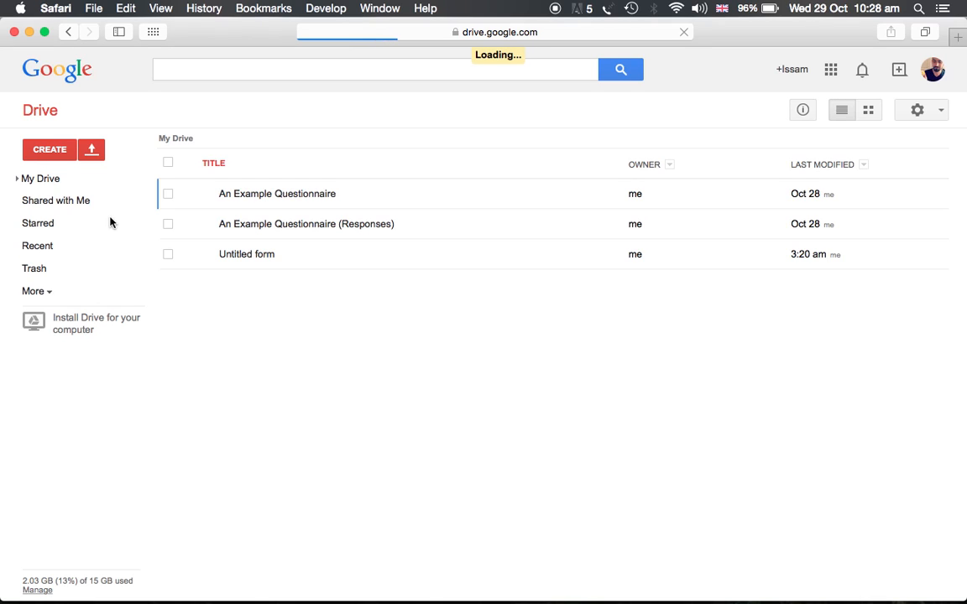
# Step: Create a new Google Form from Drive
pyautogui.click(55, 151)
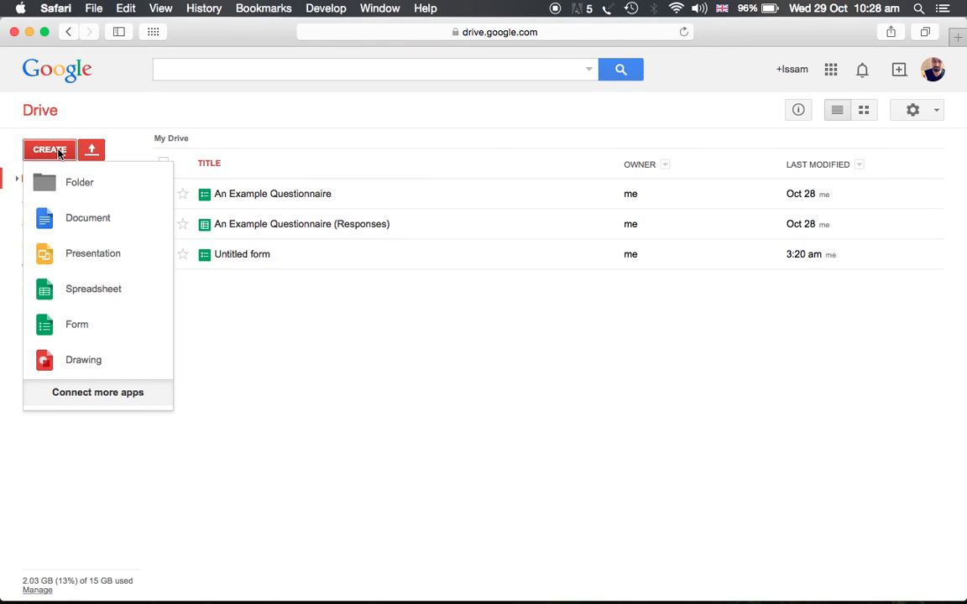
pyautogui.click(84, 329)
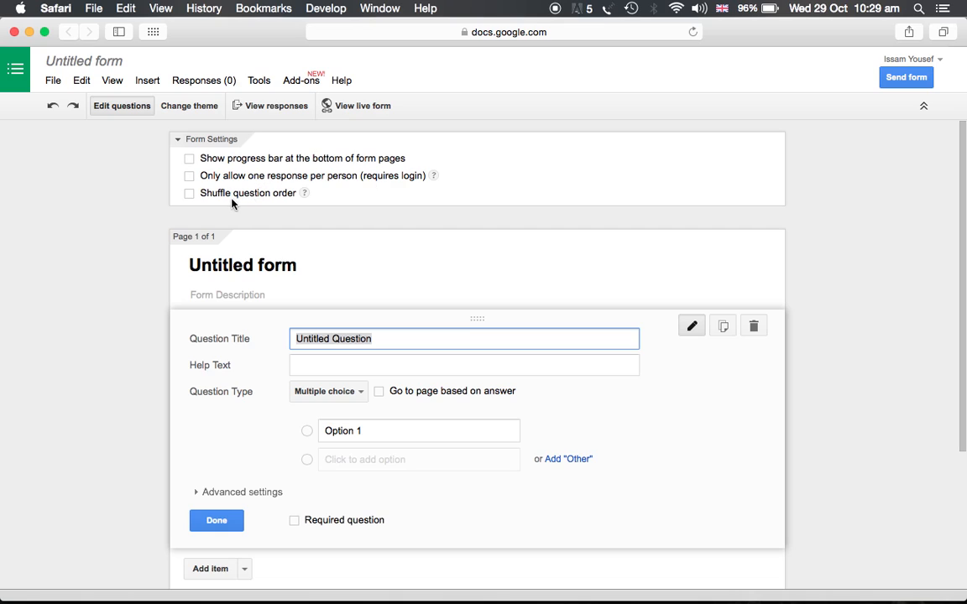
# Step: Set the form title to Example for Youtube
pyautogui.scroll(-3, 238, 207)
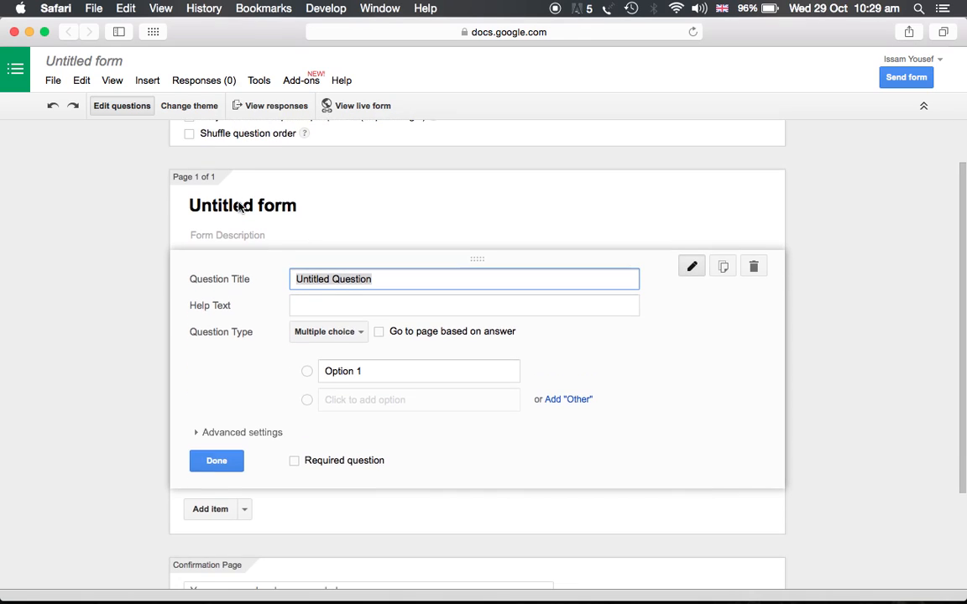
pyautogui.click(253, 206)
pyautogui.tripleClick(252, 206)
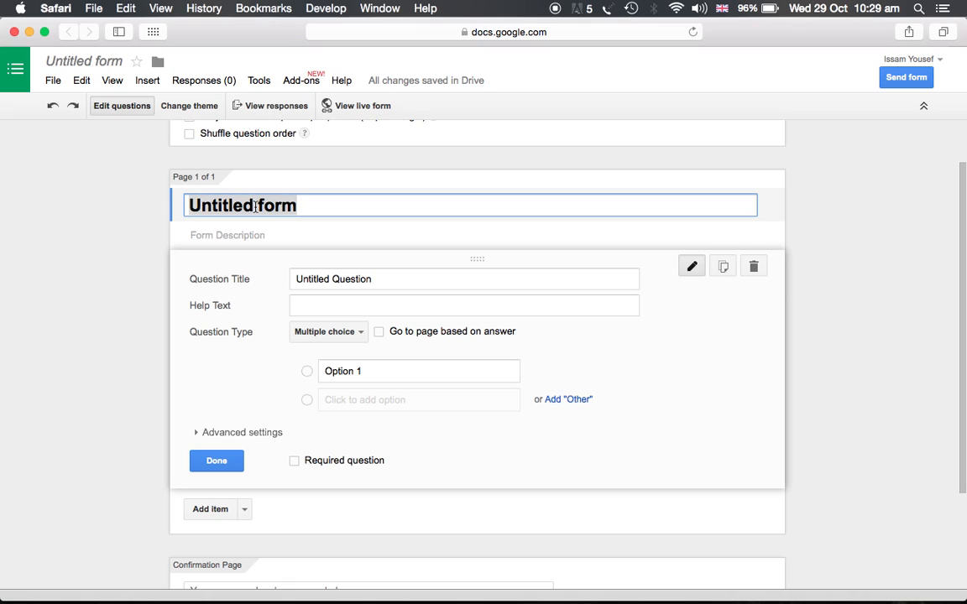
pyautogui.write('Ex')
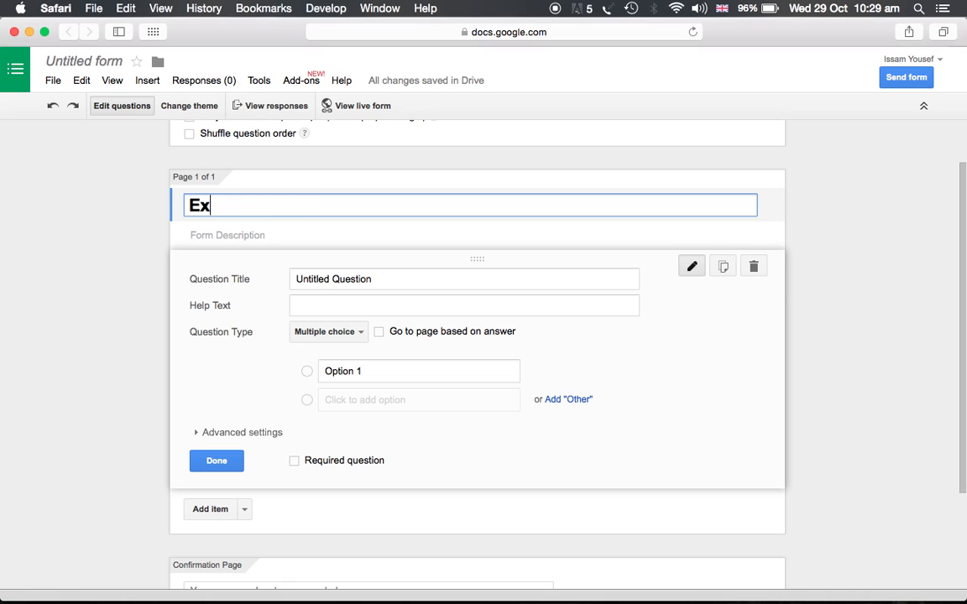
pyautogui.write('ample for Youtube')
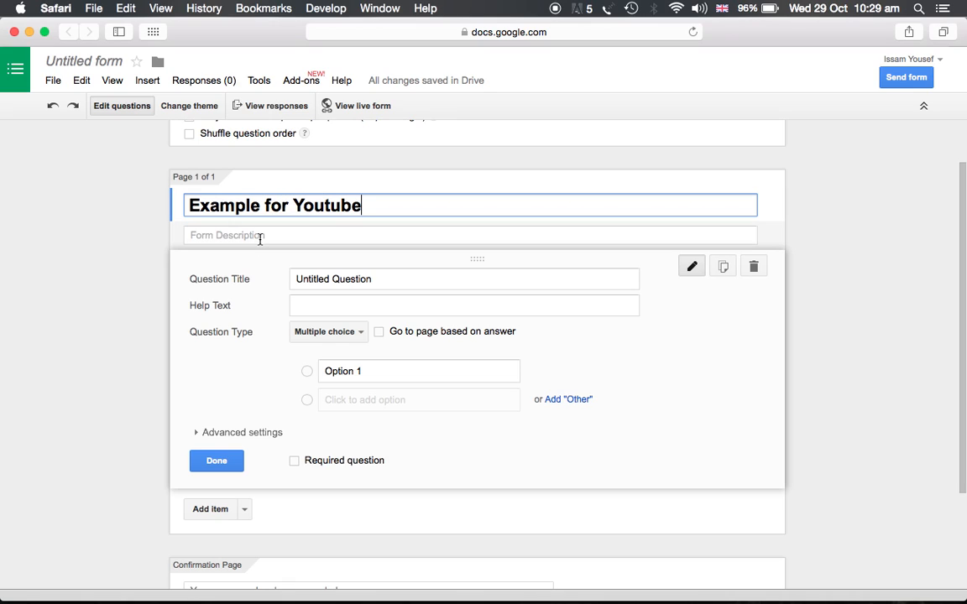
# Step: Enter the form description This survey is to analyse the effect of something on something
pyautogui.click(261, 238)
pyautogui.write('This ')
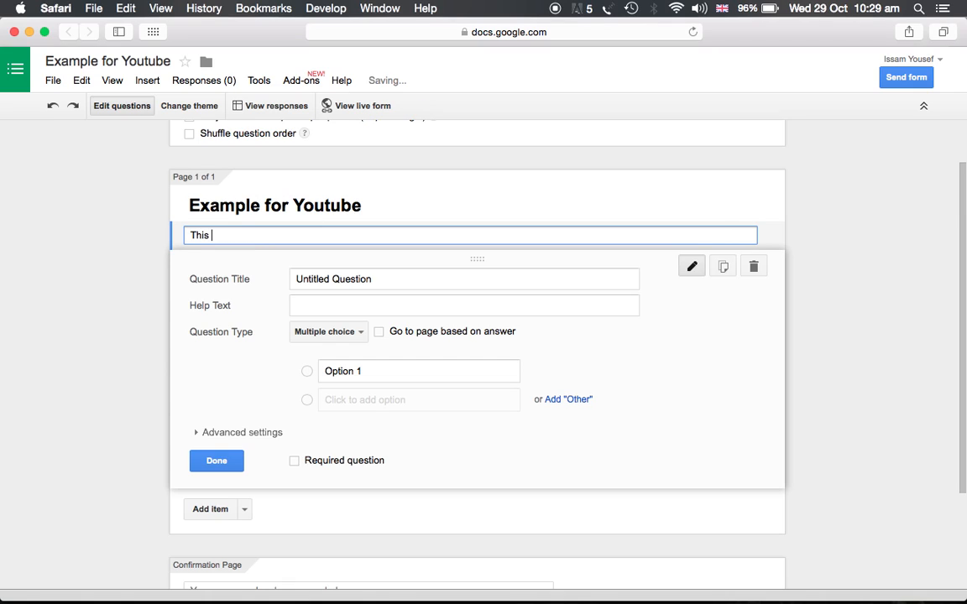
pyautogui.write('survey is to ')
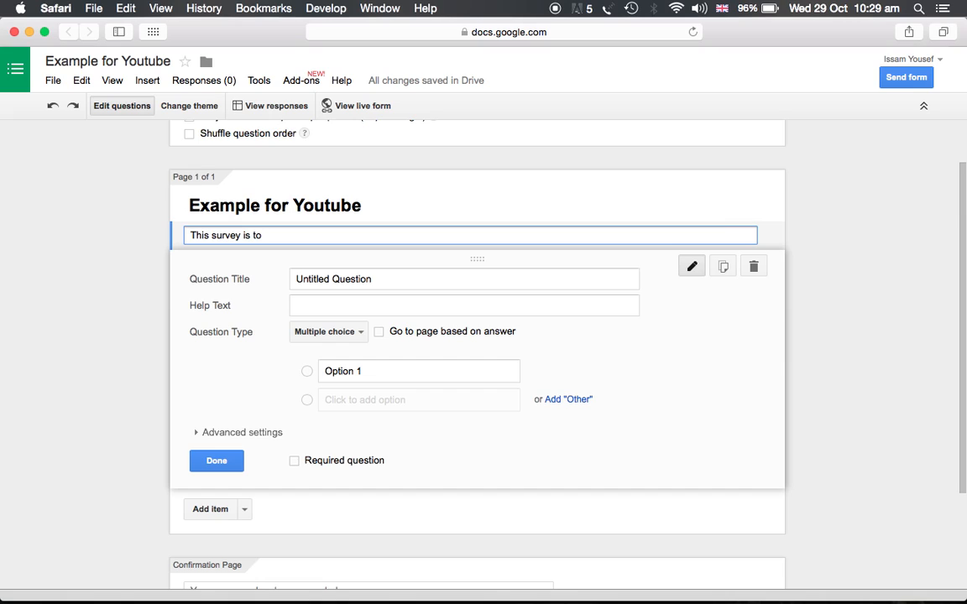
pyautogui.write('analyse the effect of')
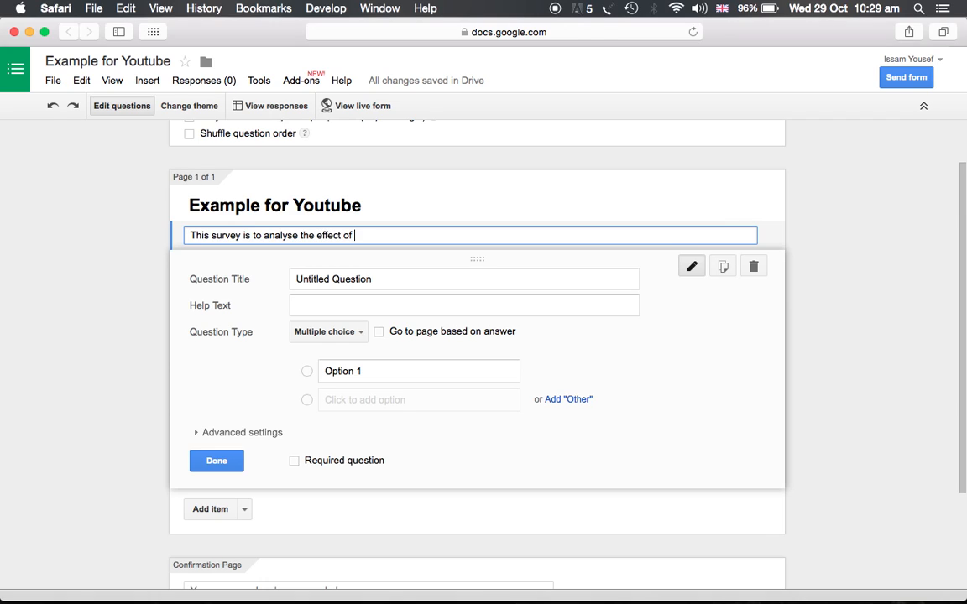
pyautogui.write(' something on something.')
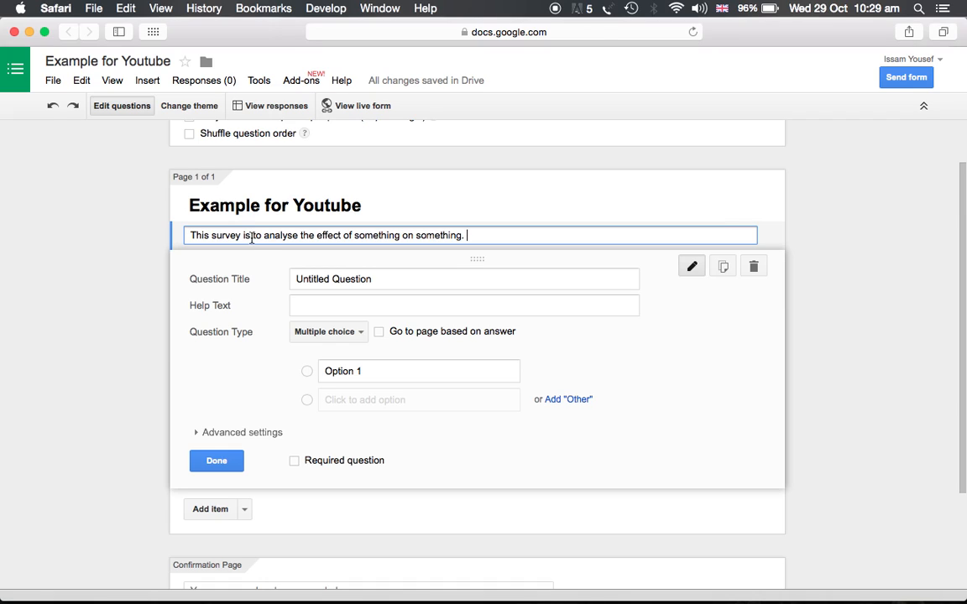
# Step: Title the first question What is your age? with help text add a number only
pyautogui.click(330, 280)
pyautogui.tripleClick(330, 280)
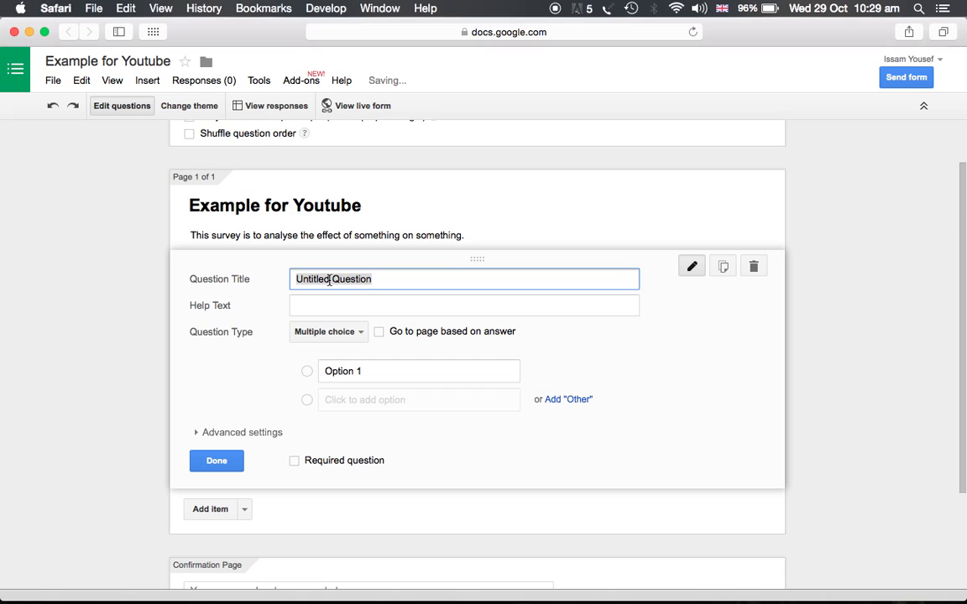
pyautogui.write('Age')
pyautogui.press('BackSpace')
pyautogui.press('BackSpace')
pyautogui.press('BackSpace')
pyautogui.write('What i')
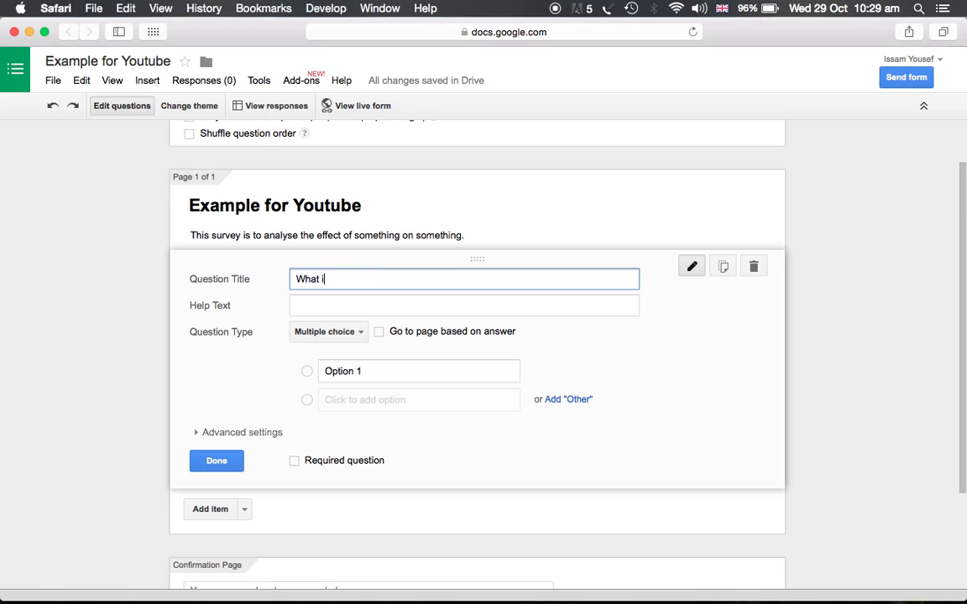
pyautogui.write('s your age?')
pyautogui.click(304, 309)
pyautogui.write('add a')
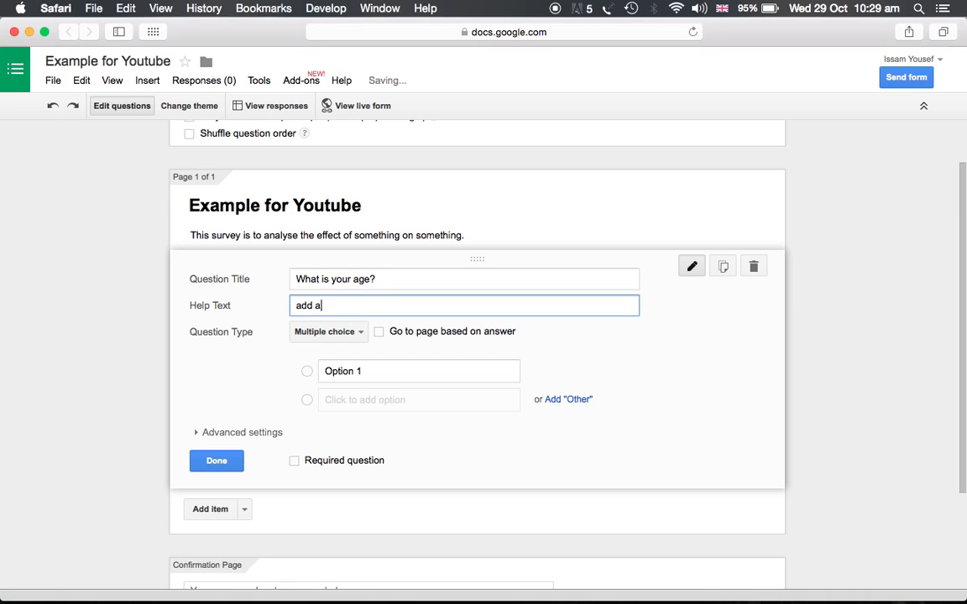
pyautogui.write(' number o')
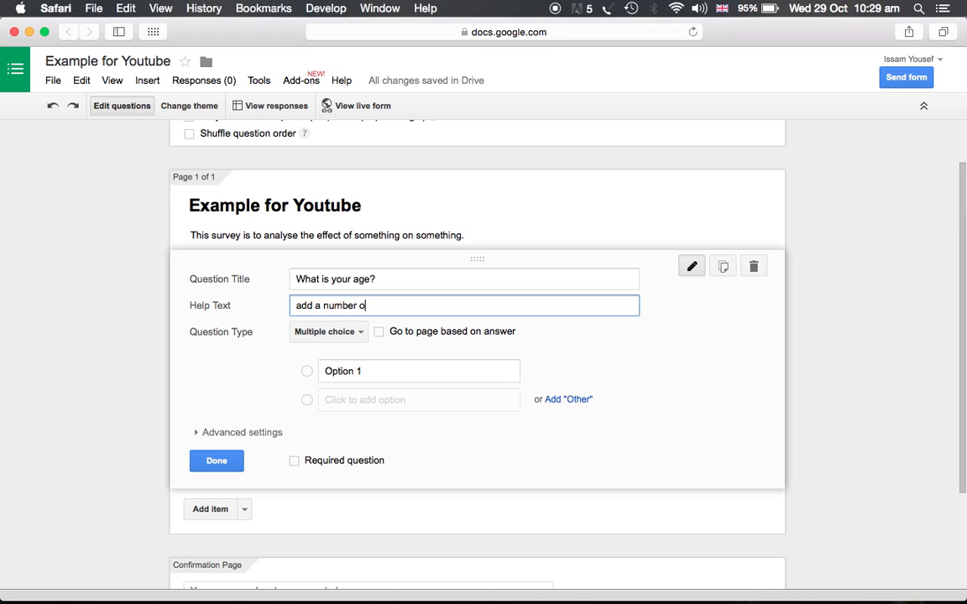
pyautogui.write('nly')
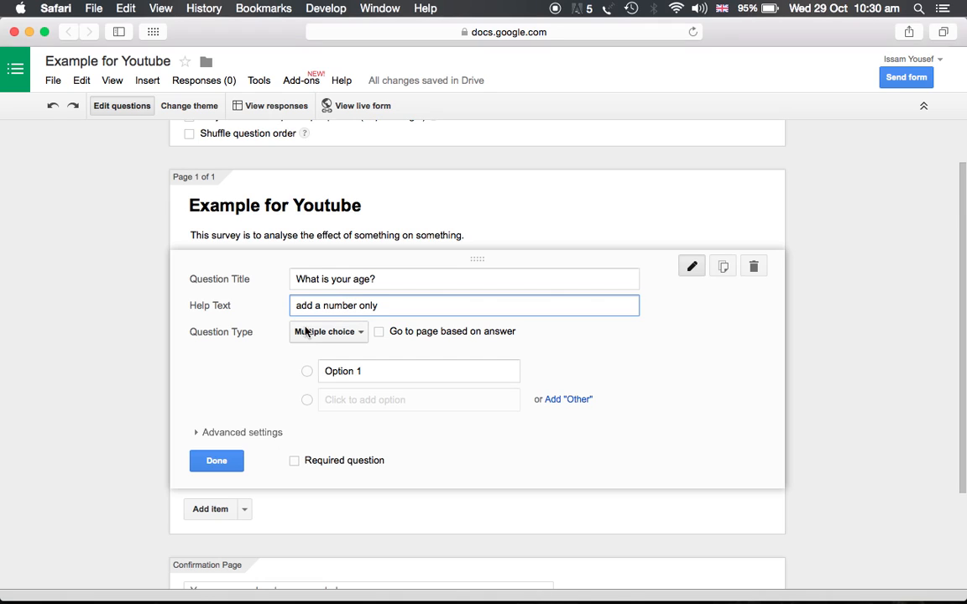
# Step: Make the age question a required Text question and finish editing it
pyautogui.click(359, 336)
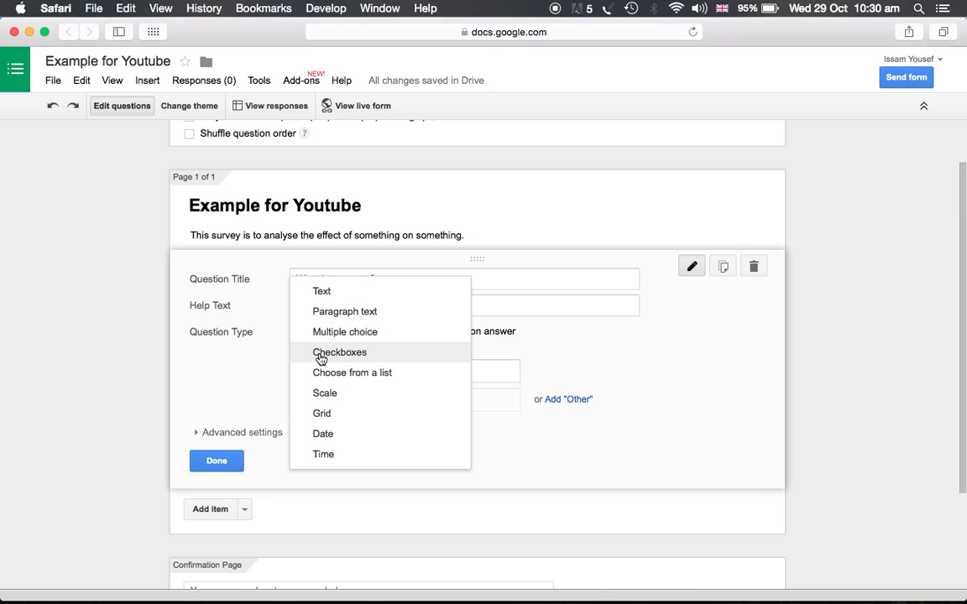
pyautogui.click(330, 299)
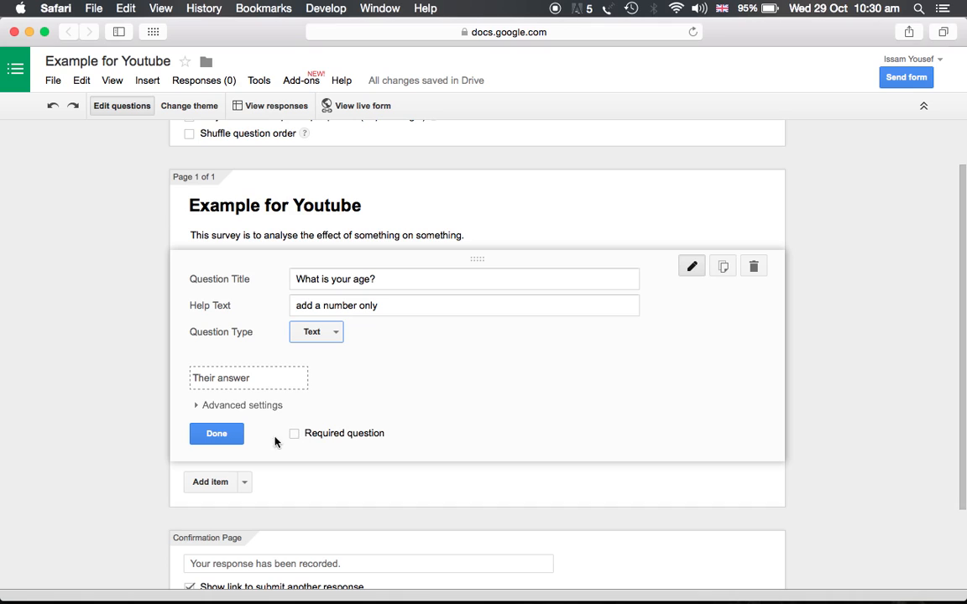
pyautogui.click(295, 434)
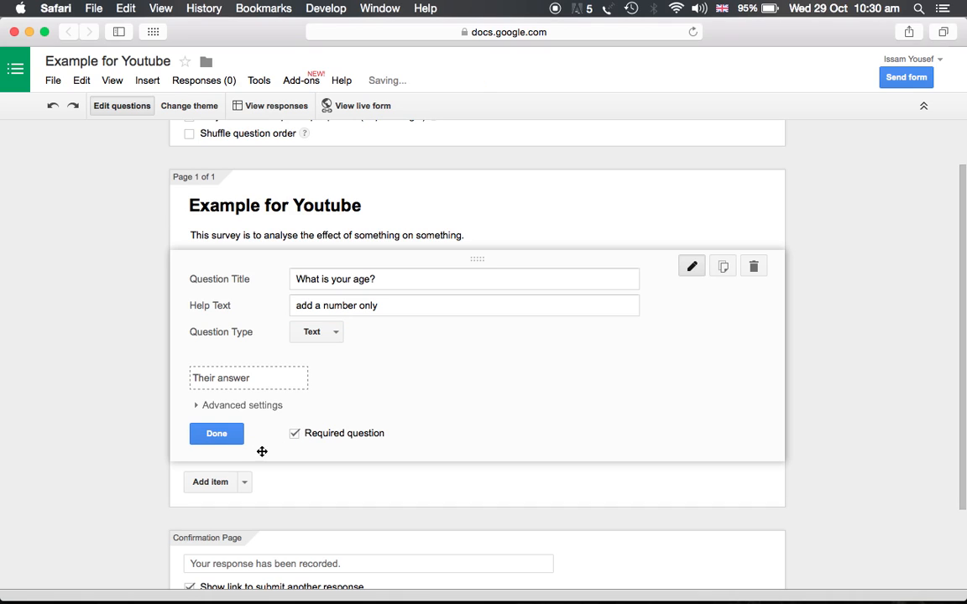
pyautogui.click(216, 434)
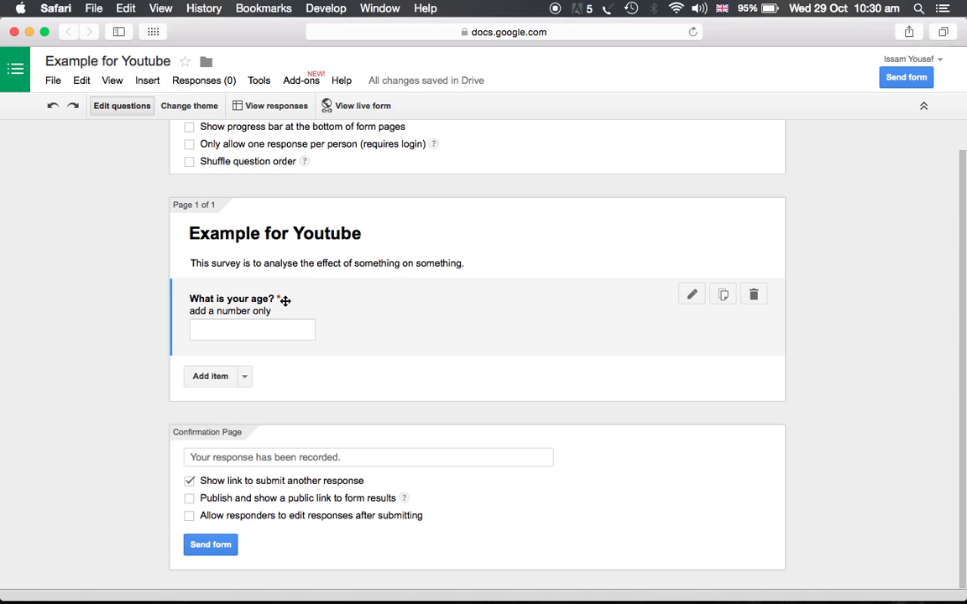
# Step: Add a new question titled What is your nationality?
pyautogui.click(217, 377)
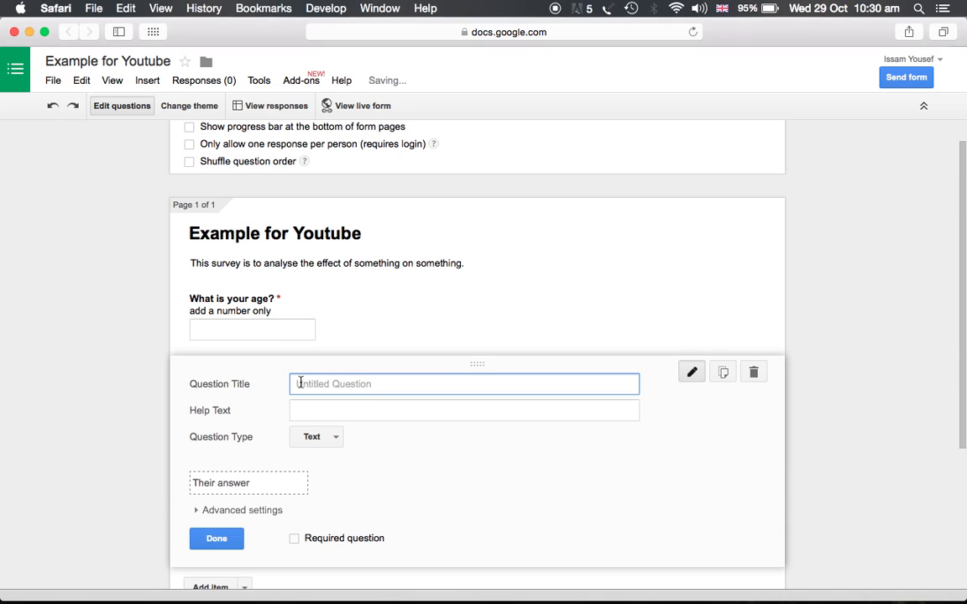
pyautogui.write('Na')
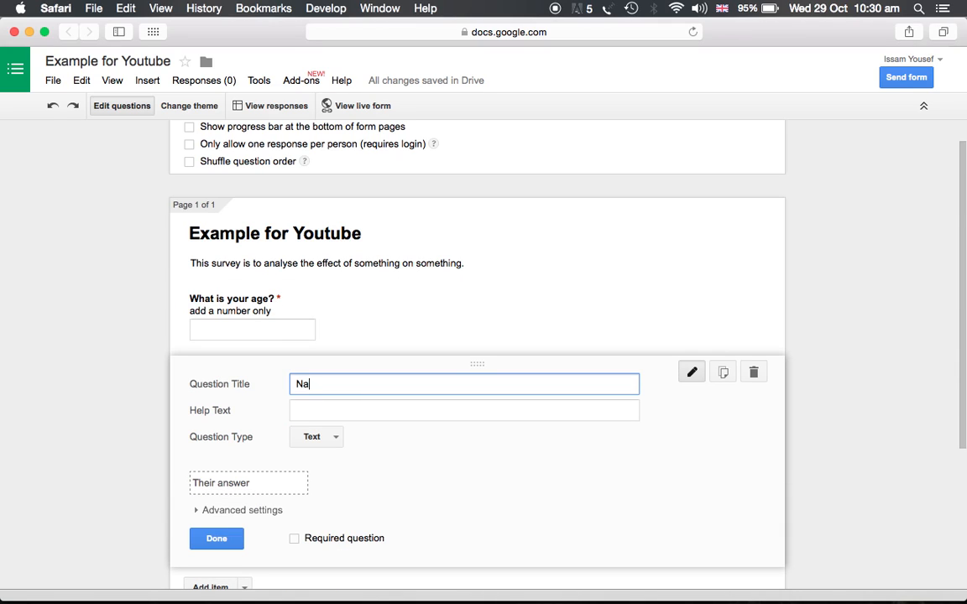
pyautogui.press('BackSpace')
pyautogui.press('BackSpace')
pyautogui.write('What is your nationality?')
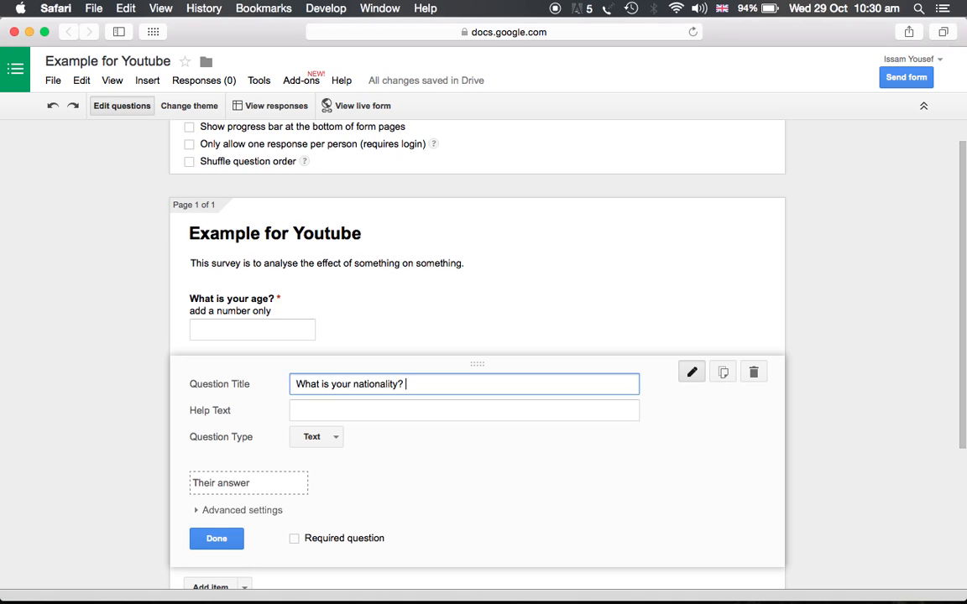
# Step: Change the nationality question to Multiple choice and set its first option to British
pyautogui.click(335, 443)
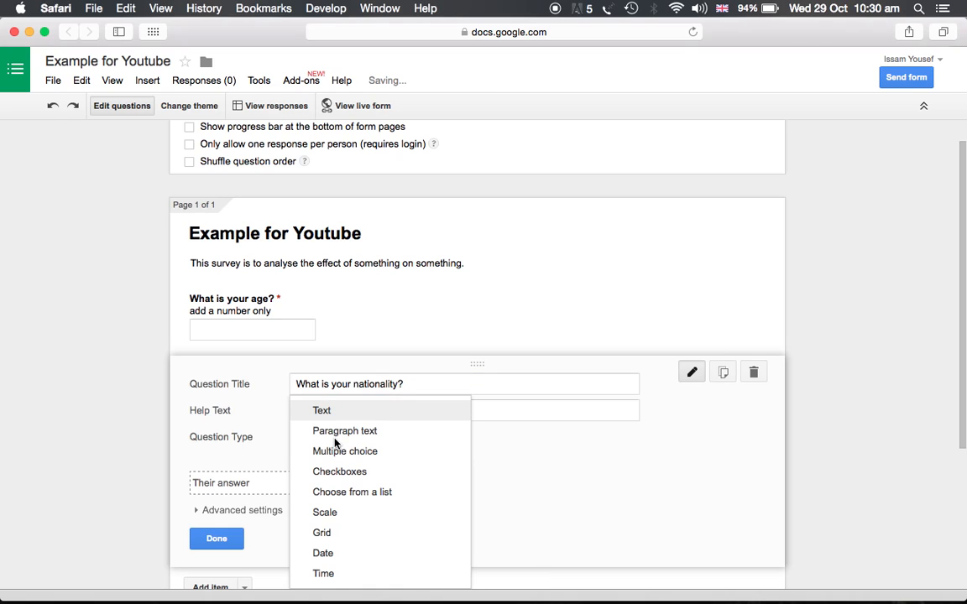
pyautogui.click(361, 452)
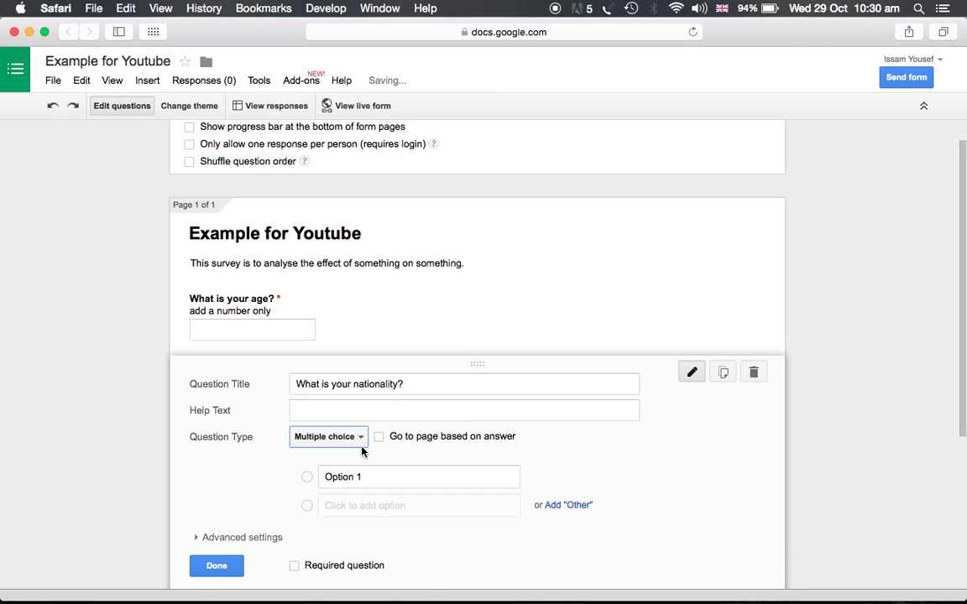
pyautogui.click(354, 477)
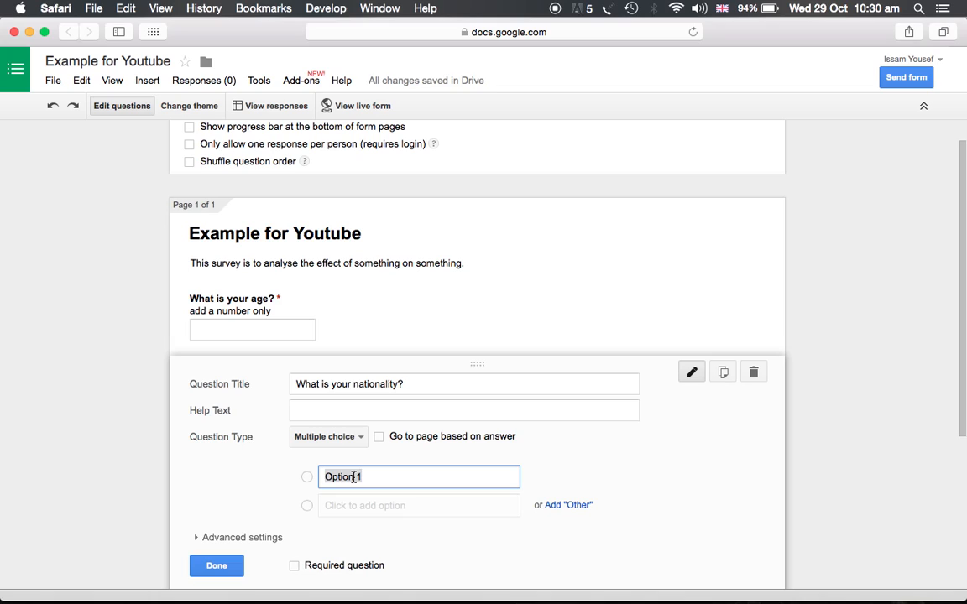
pyautogui.write('British')
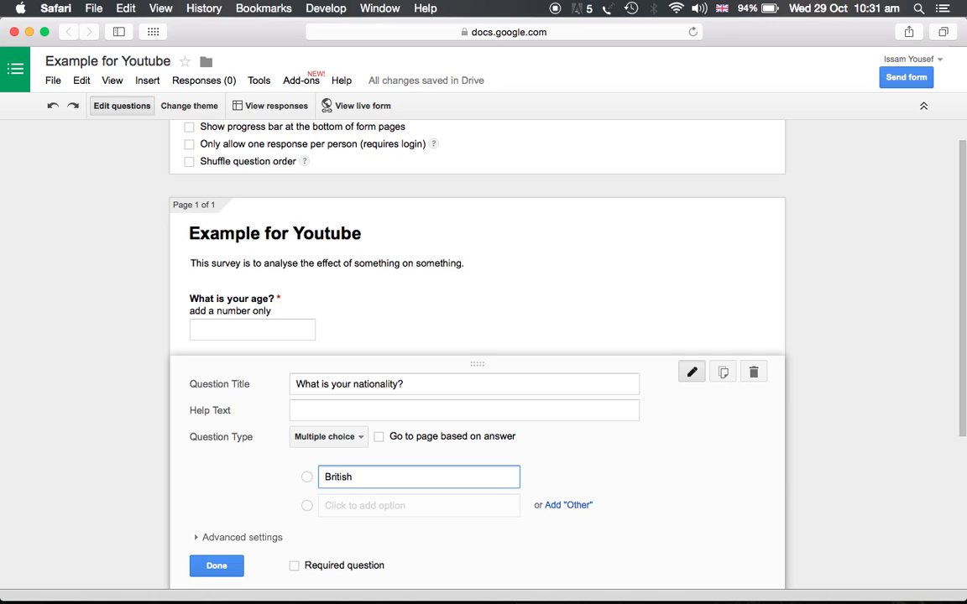
# Step: Add American and German as further options and finish editing the nationality question
pyautogui.click(356, 506)
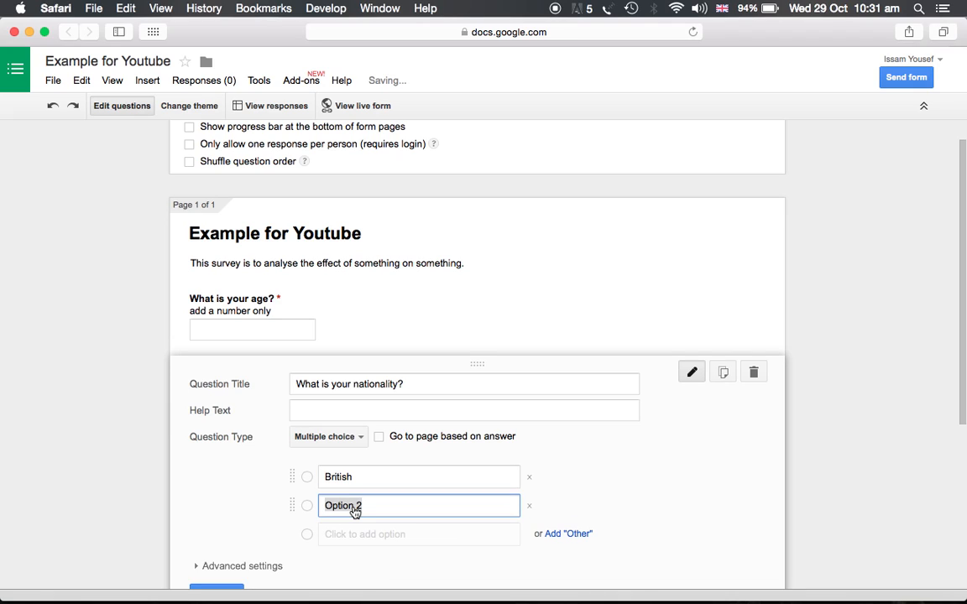
pyautogui.write('American')
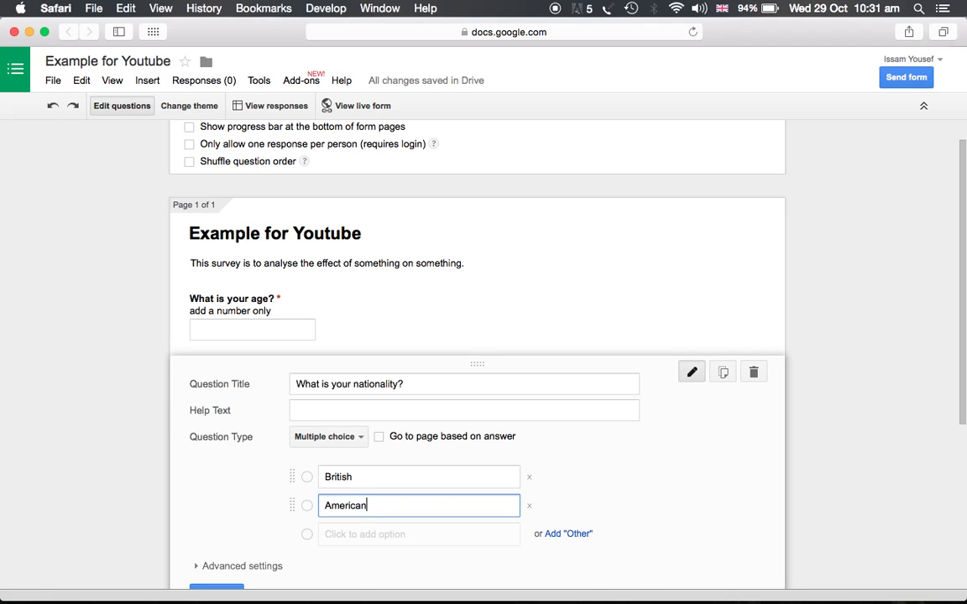
pyautogui.click(344, 537)
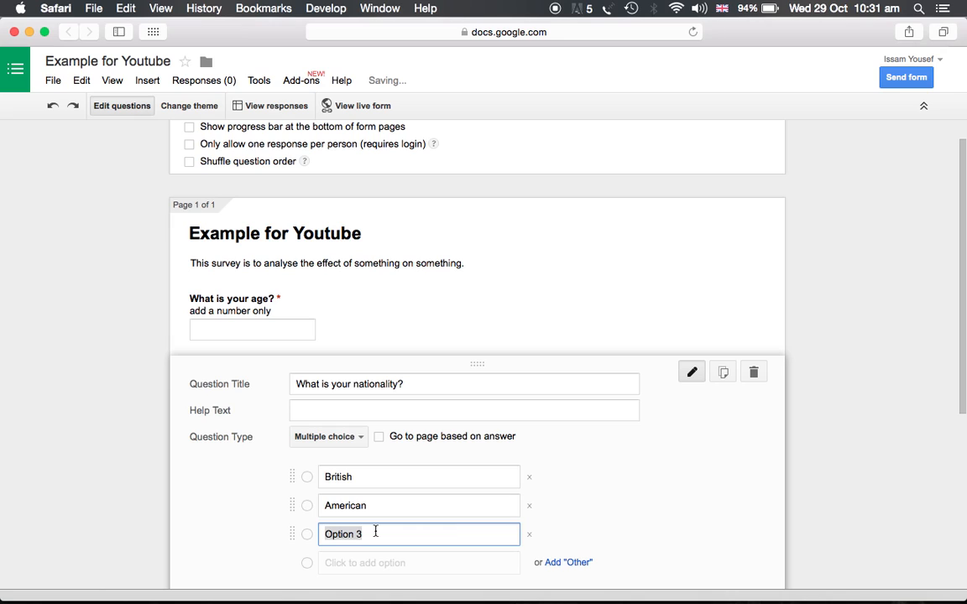
pyautogui.write('German')
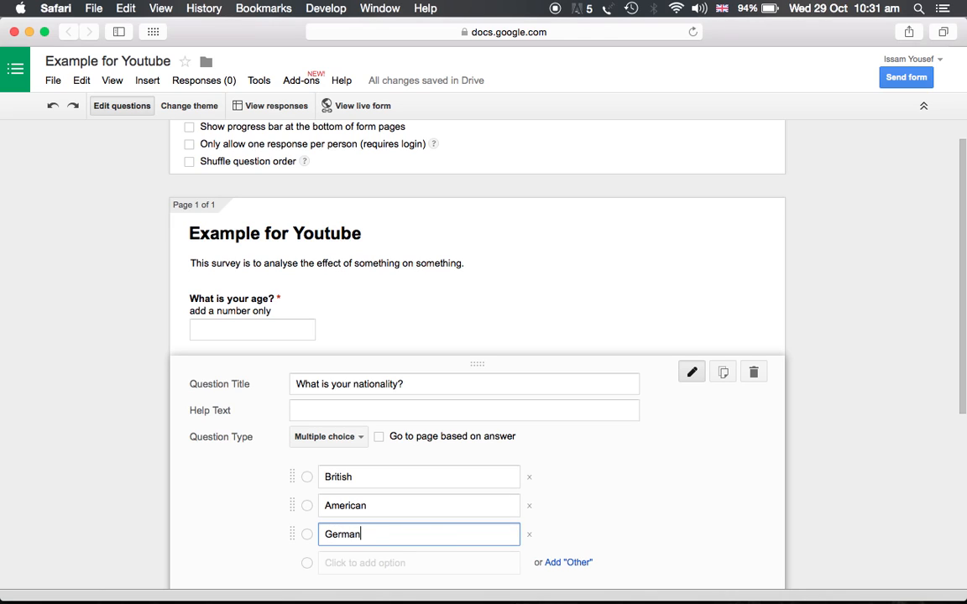
pyautogui.scroll(-3, 445, 498)
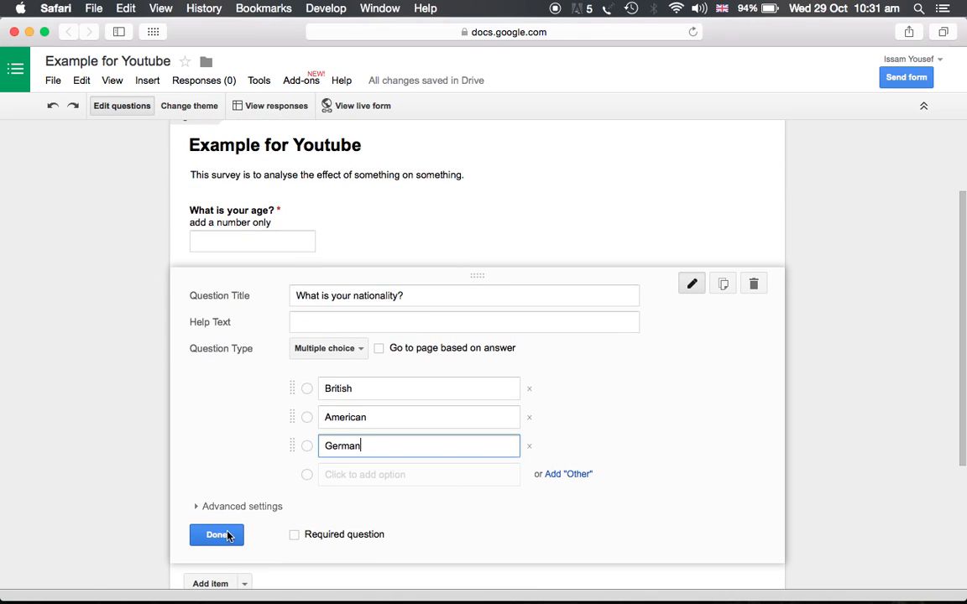
pyautogui.click(220, 536)
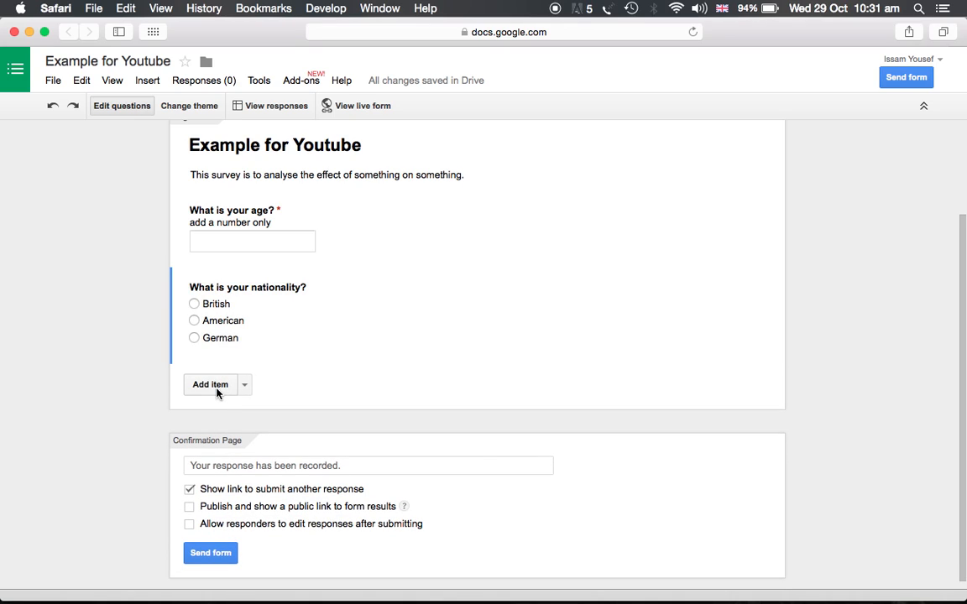
# Step: Add a new question titled Tell us?
pyautogui.click(215, 387)
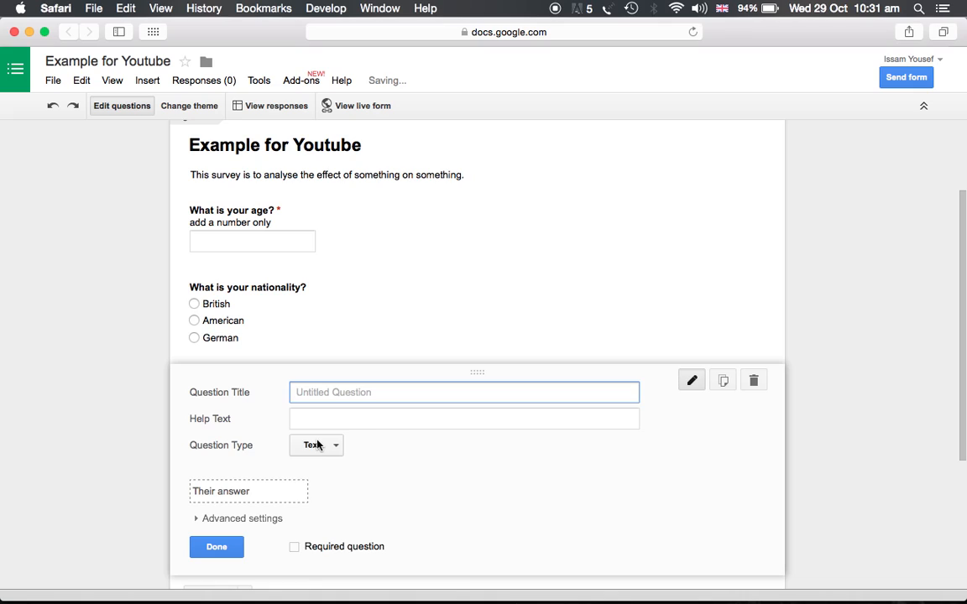
pyautogui.click(315, 445)
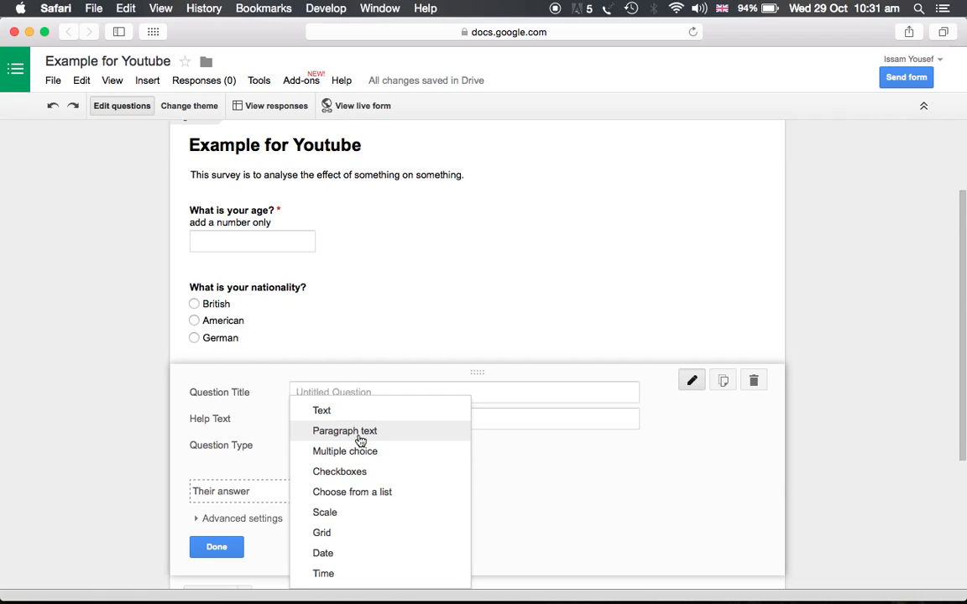
pyautogui.click(335, 392)
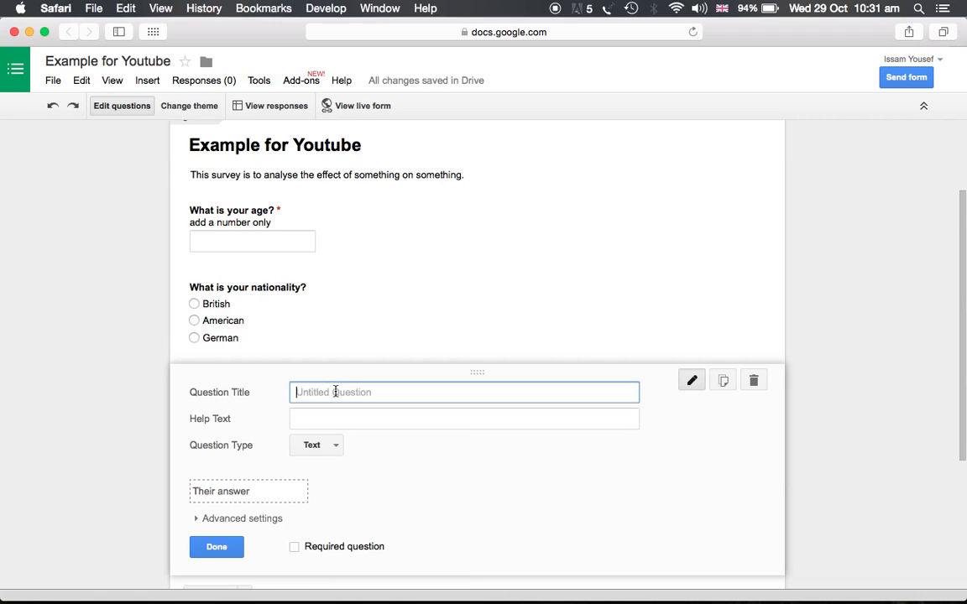
pyautogui.write('Tell us?')
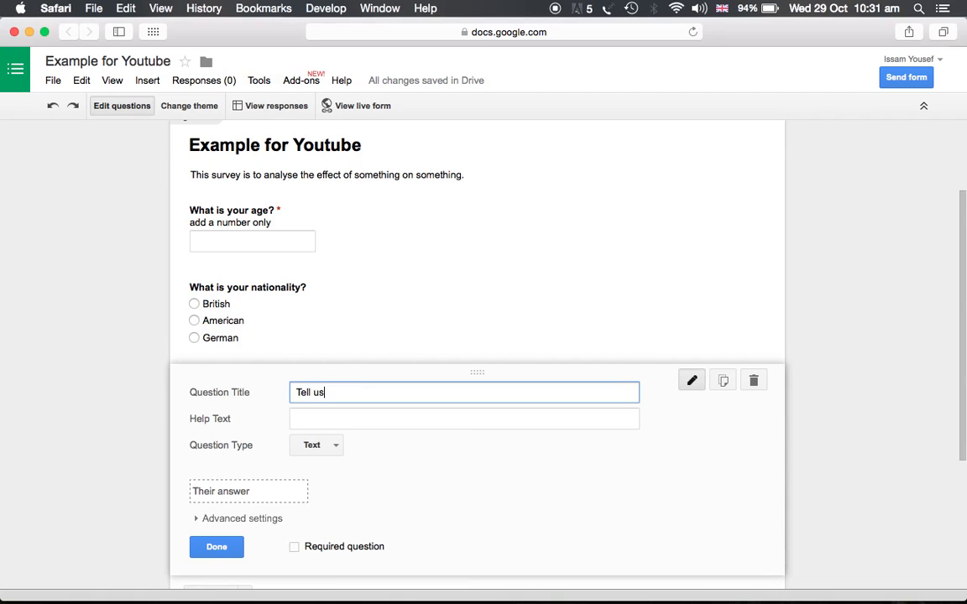
# Step: Change the Tell us? question to Paragraph text and finish editing it
pyautogui.click(322, 448)
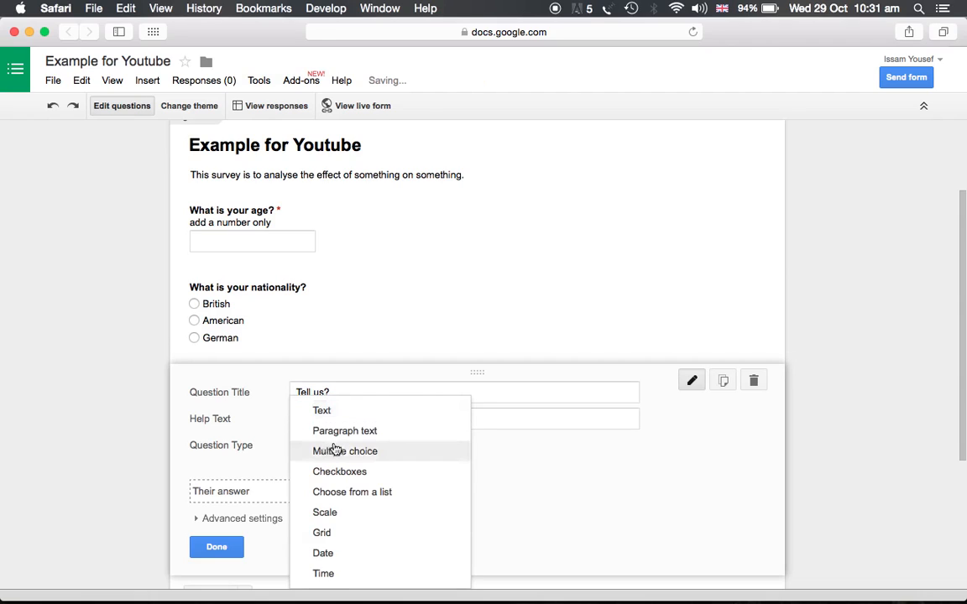
pyautogui.click(339, 432)
pyautogui.scroll(-3, 210, 470)
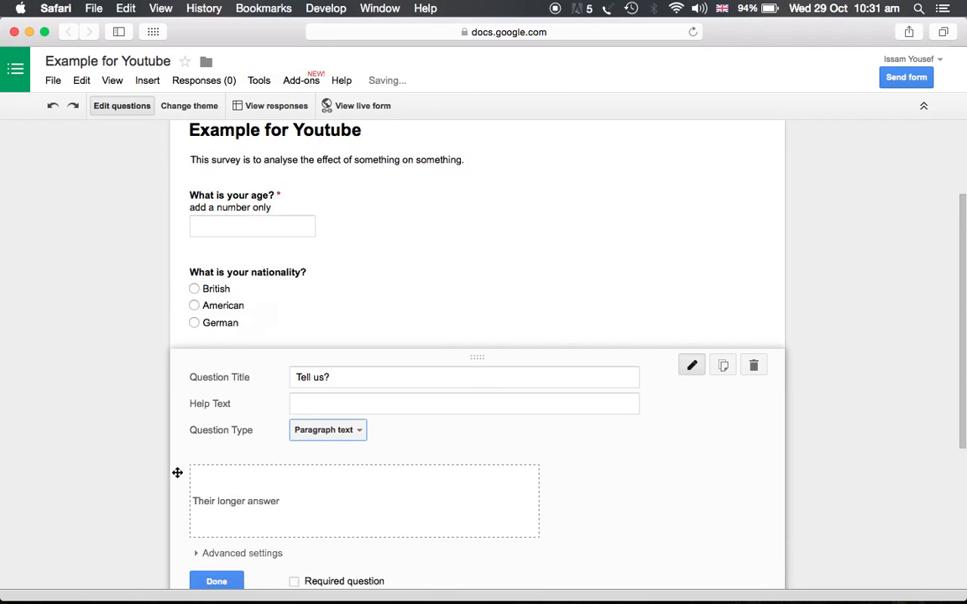
pyautogui.click(211, 514)
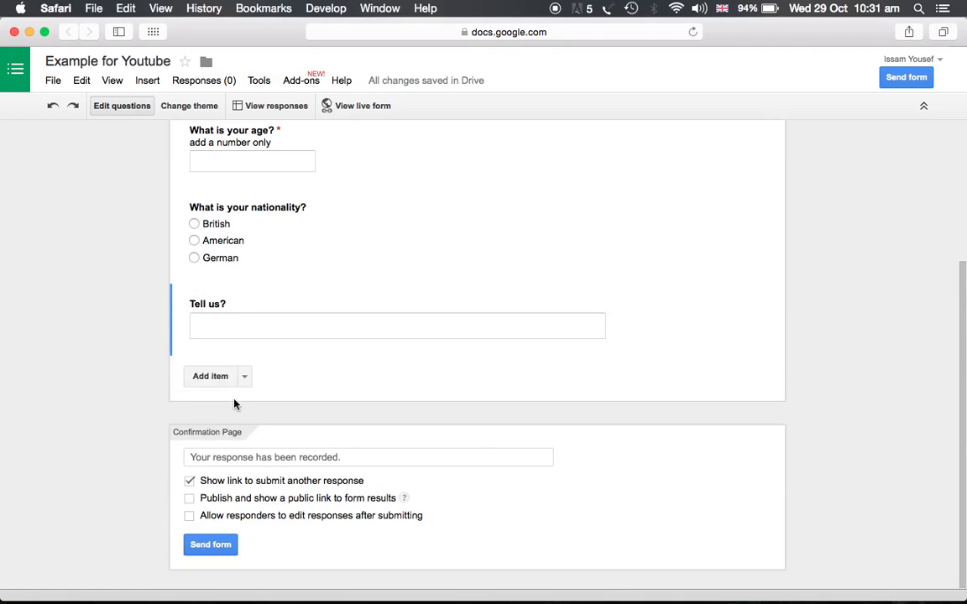
# Step: Add a Checkboxes question titled choose what apply?
pyautogui.click(210, 376)
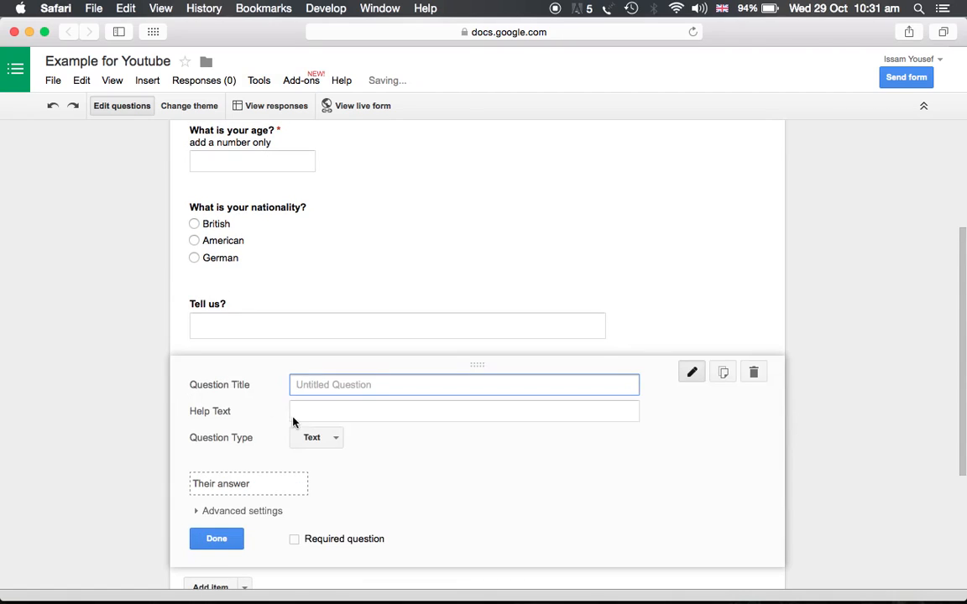
pyautogui.click(336, 440)
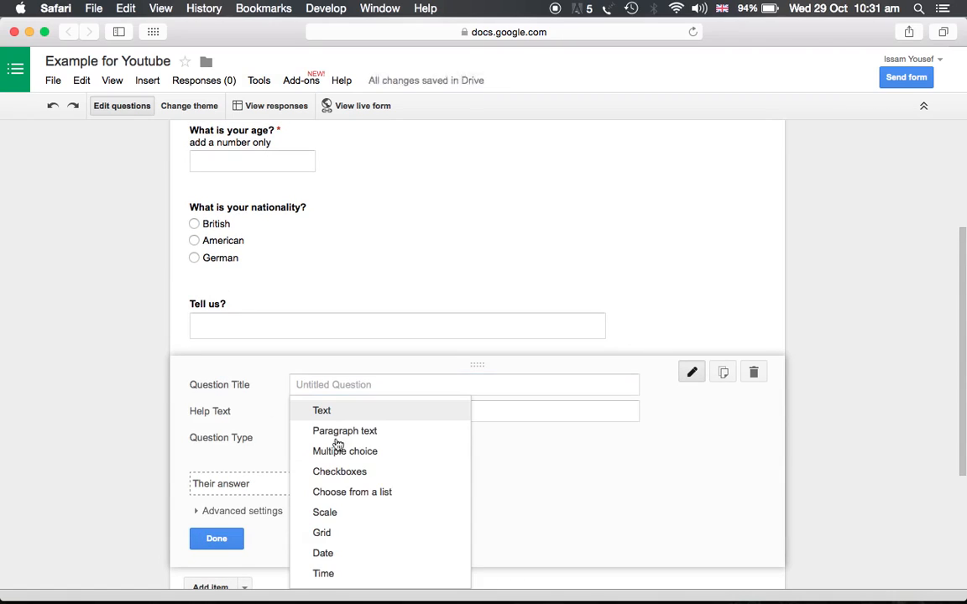
pyautogui.click(360, 478)
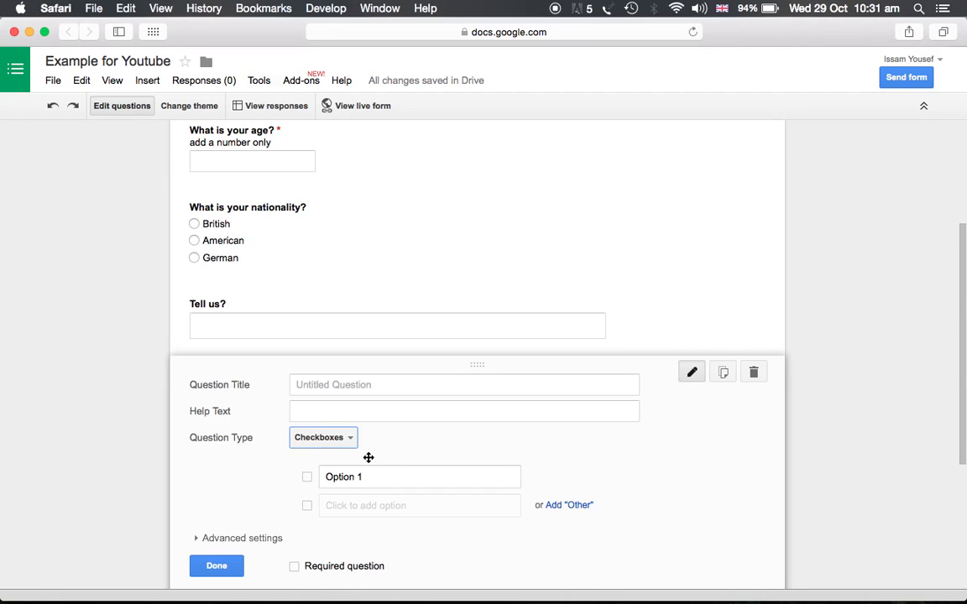
pyautogui.click(332, 393)
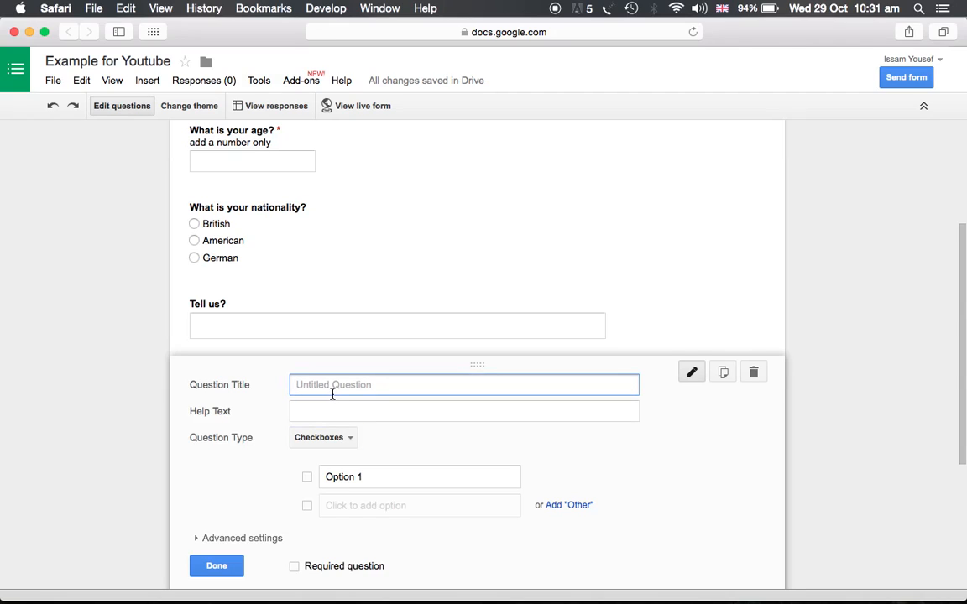
pyautogui.write('choose what apply?')
# Step: Set the checkbox options to maybe, no and i don't know, and finish editing the question
pyautogui.click(333, 438)
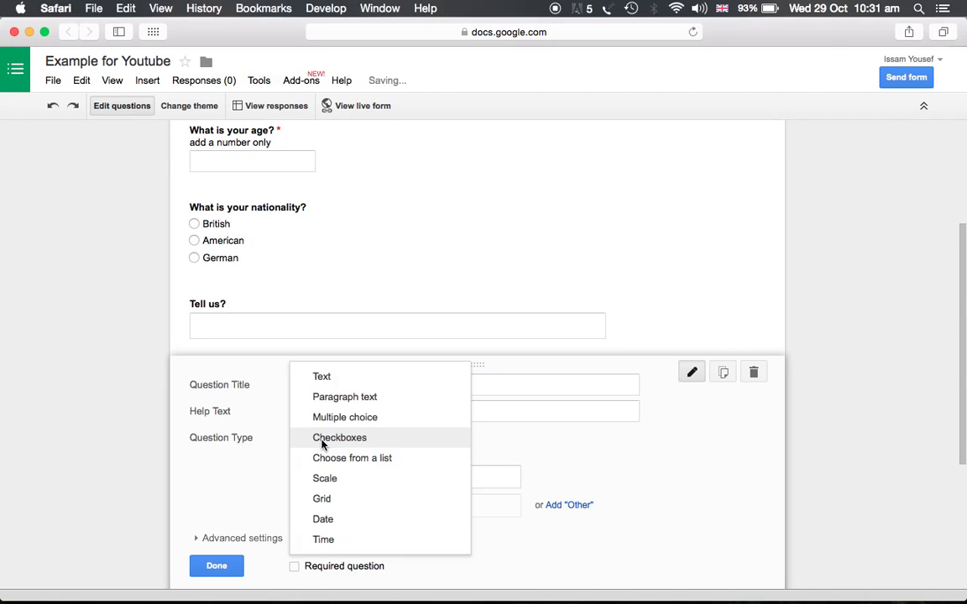
pyautogui.click(277, 452)
pyautogui.click(361, 476)
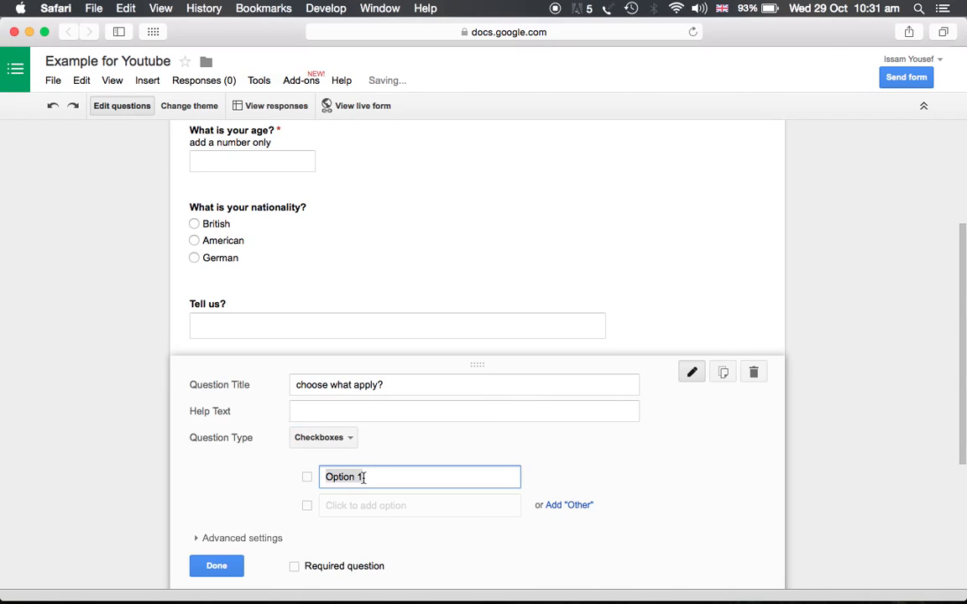
pyautogui.write('maybe')
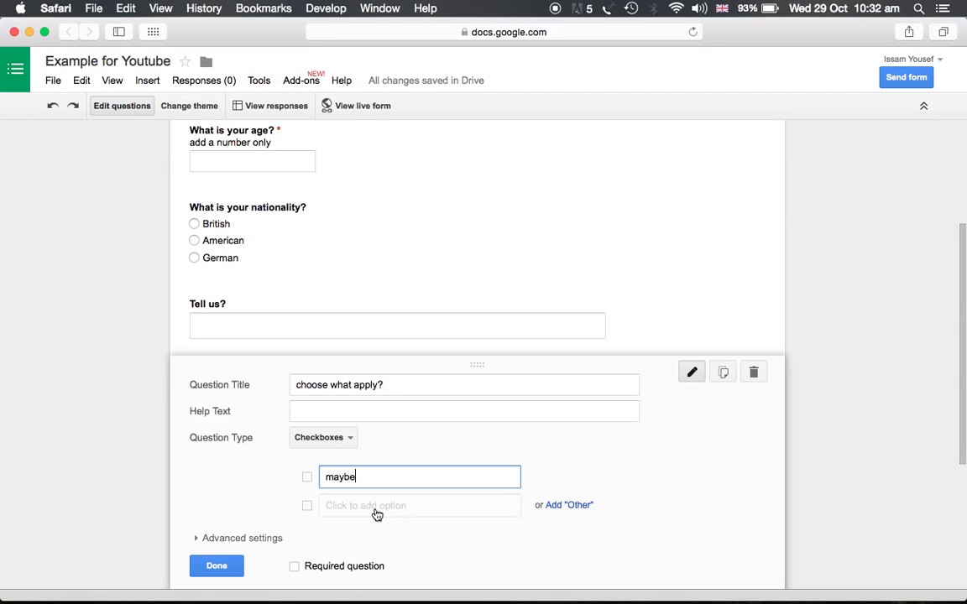
pyautogui.click(377, 511)
pyautogui.write('no')
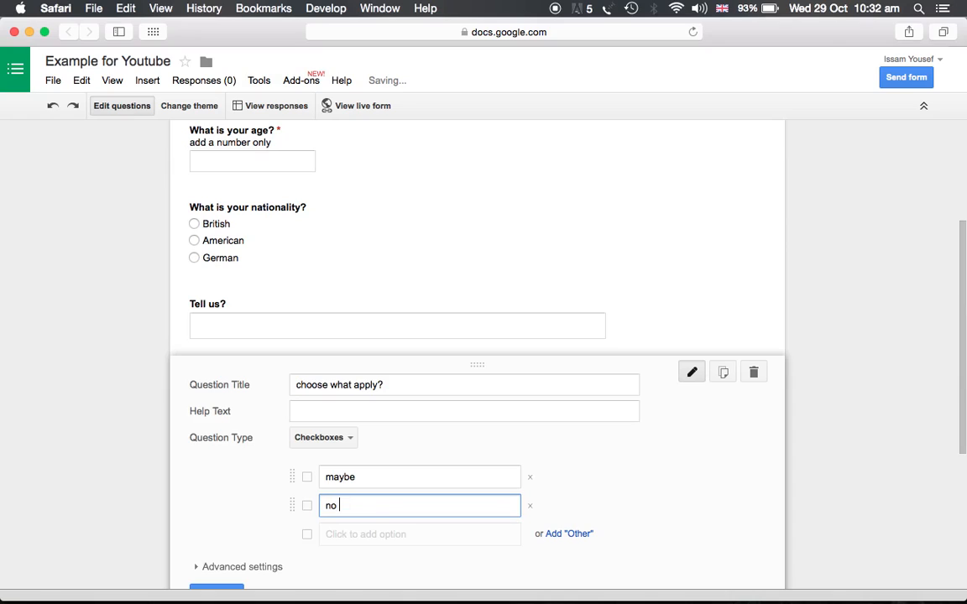
pyautogui.click(374, 539)
pyautogui.write("i don't know")
pyautogui.scroll(-2, 445, 466)
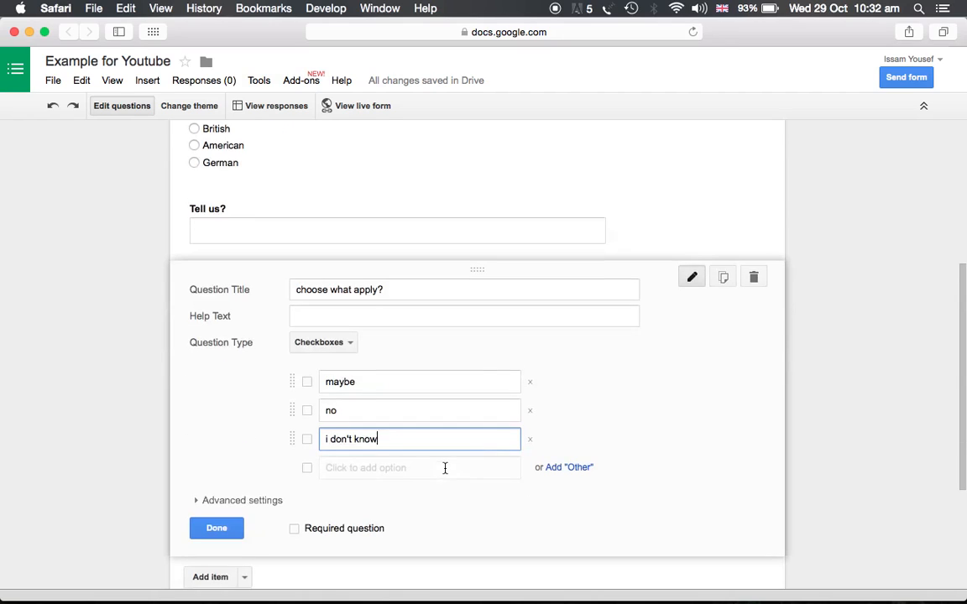
pyautogui.click(218, 524)
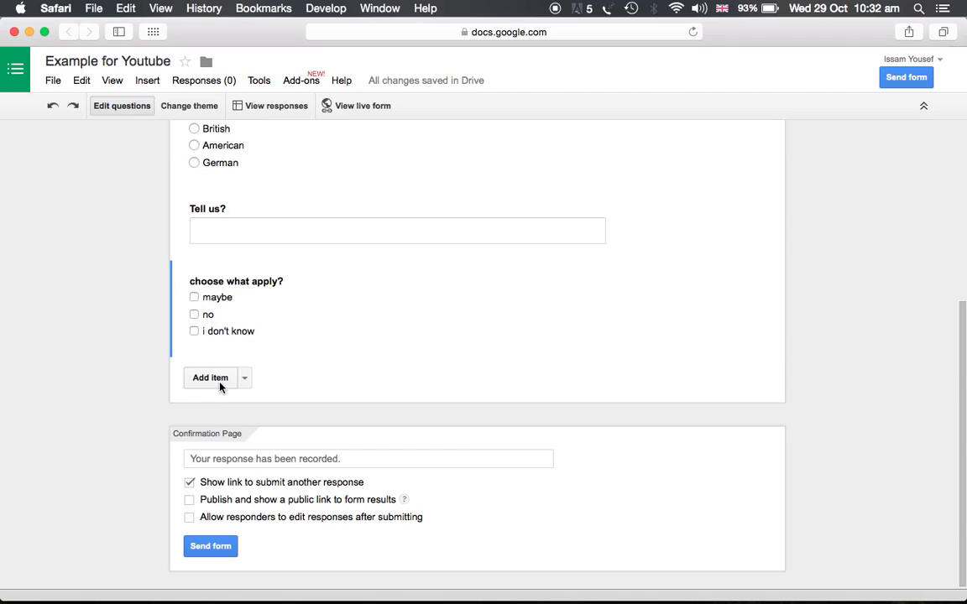
# Step: Add a Choose from a list question titled your vote?
pyautogui.click(220, 385)
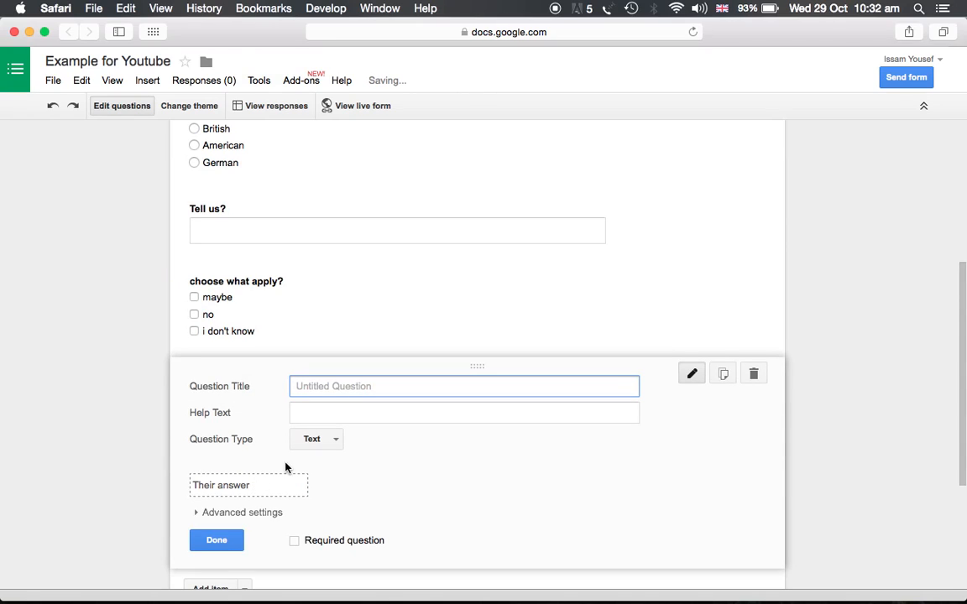
pyautogui.click(311, 445)
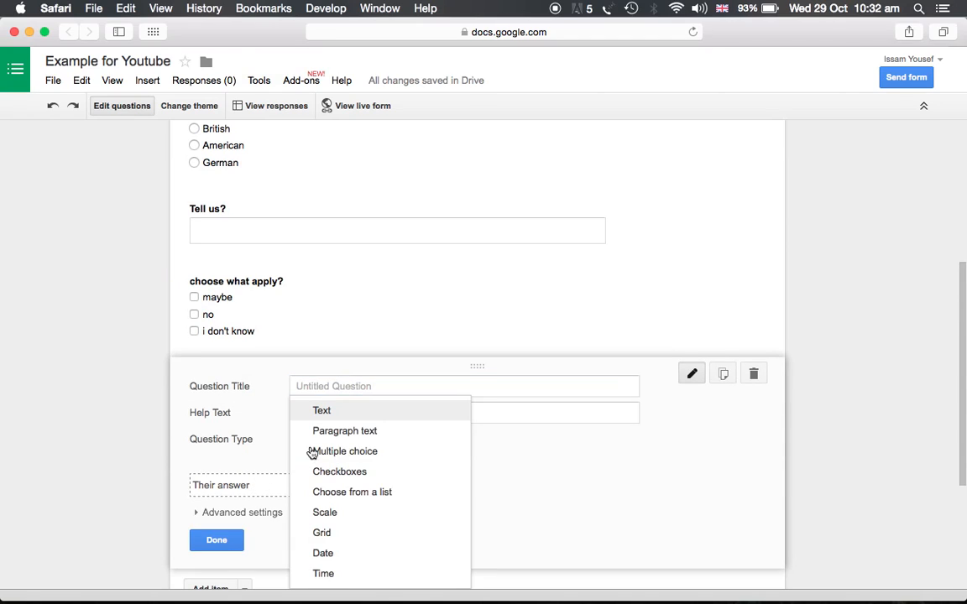
pyautogui.click(334, 494)
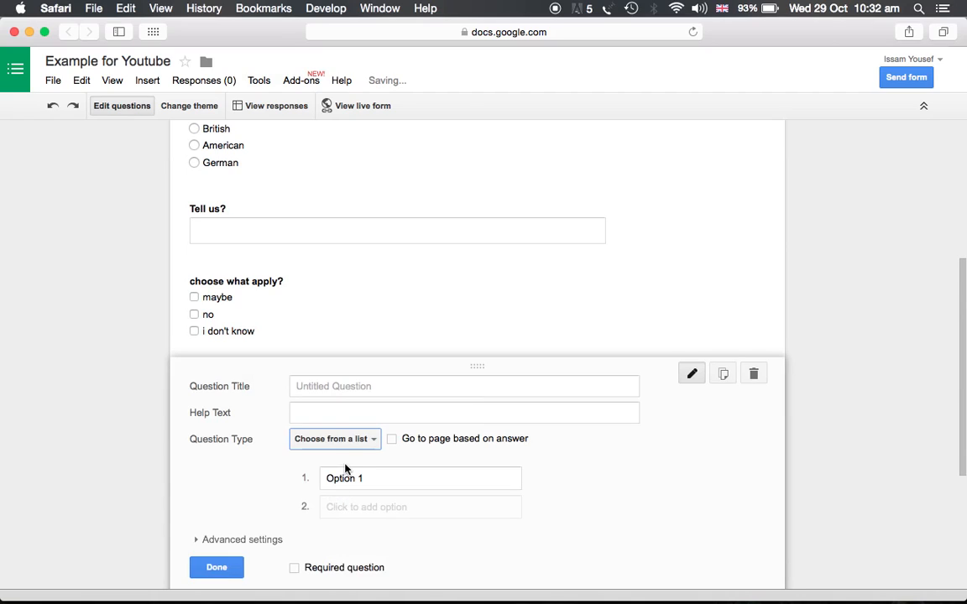
pyautogui.click(350, 389)
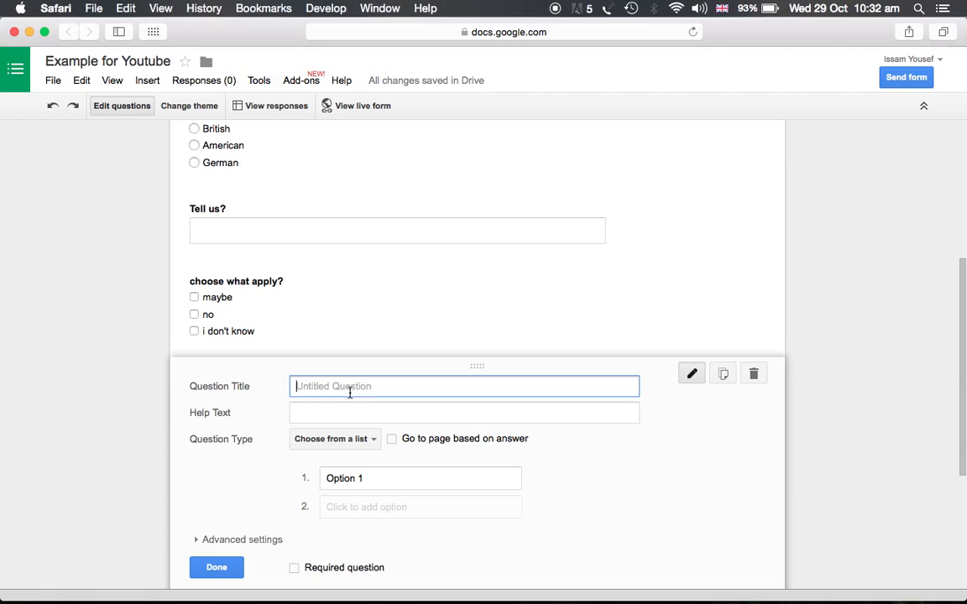
pyautogui.write('your vote?')
# Step: Set the list options to yes and no and finish editing the your vote? question
pyautogui.click(366, 440)
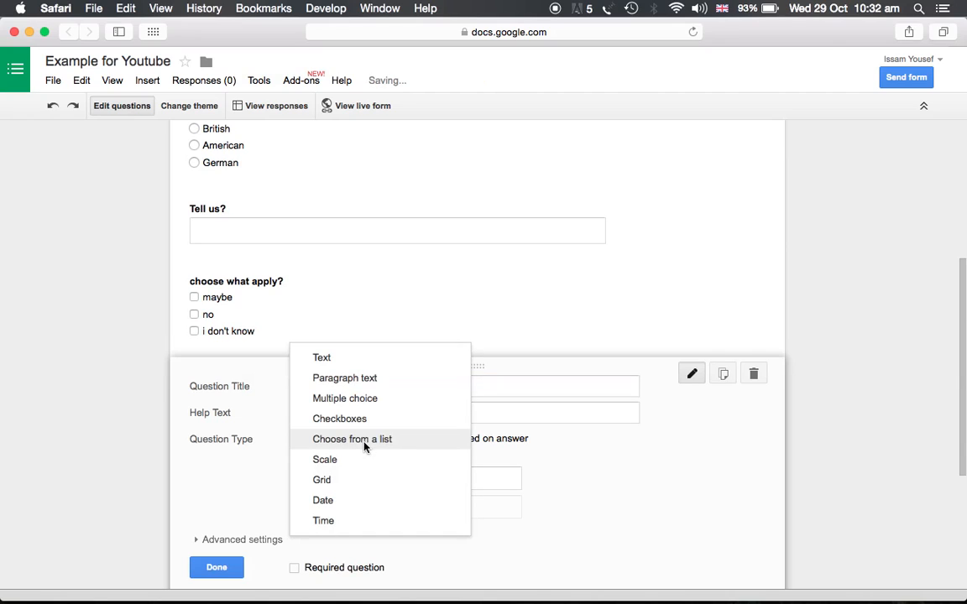
pyautogui.click(272, 475)
pyautogui.click(369, 482)
pyautogui.write('yes')
pyautogui.click(385, 502)
pyautogui.write('no')
pyautogui.scroll(-2, 340, 517)
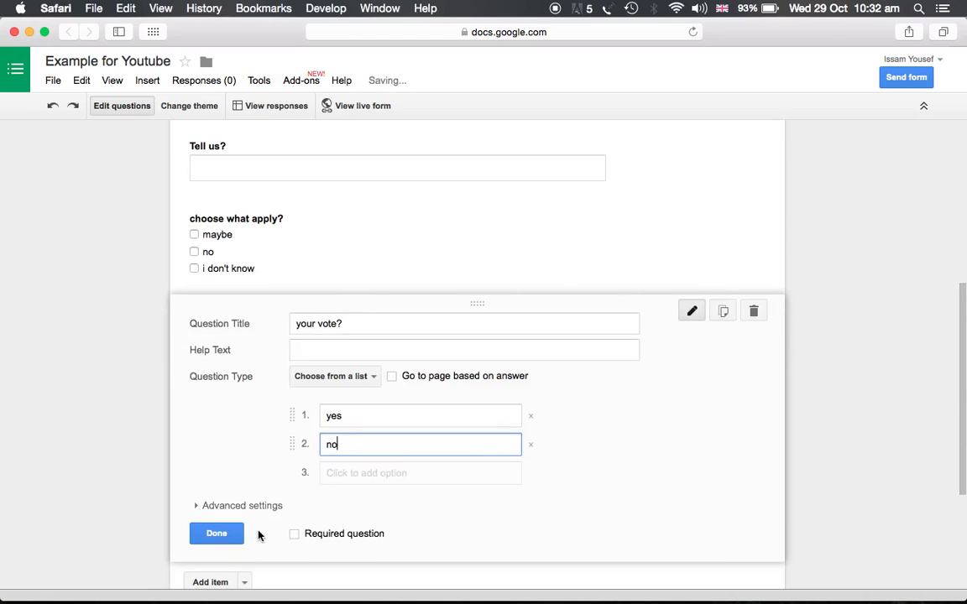
pyautogui.click(218, 534)
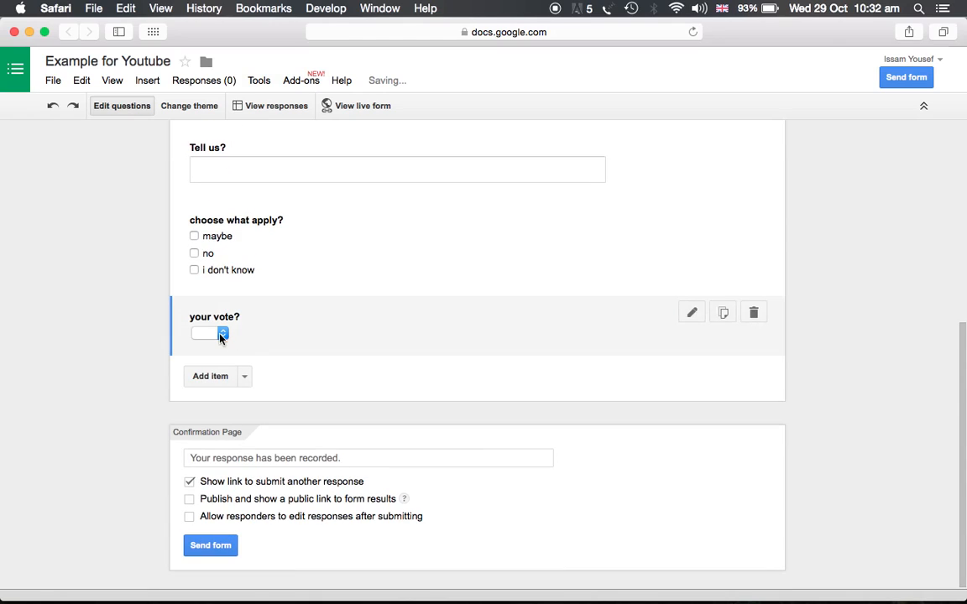
# Step: Add a Scale question from 1 to 5 labelled the worst and the best
pyautogui.click(212, 377)
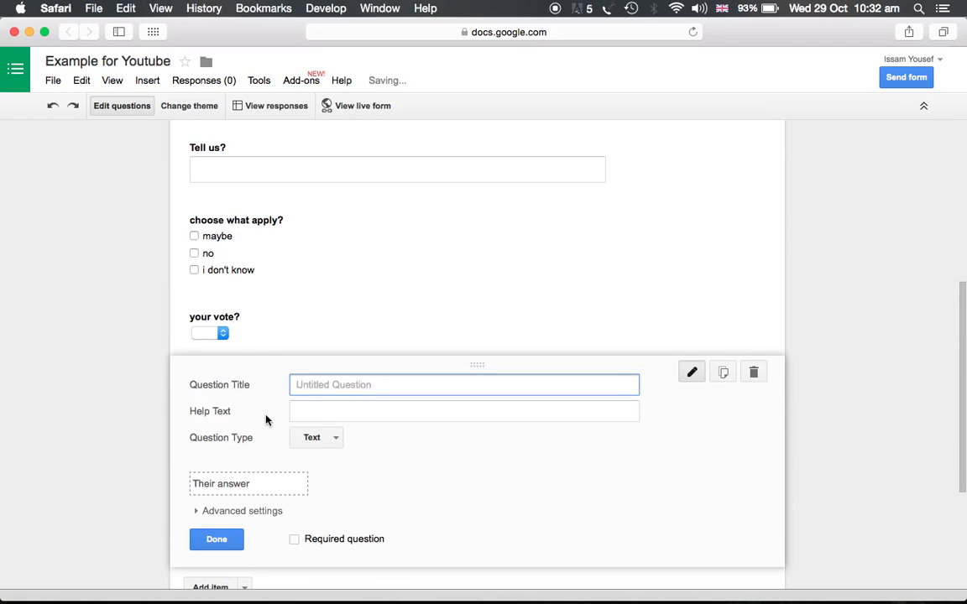
pyautogui.click(320, 437)
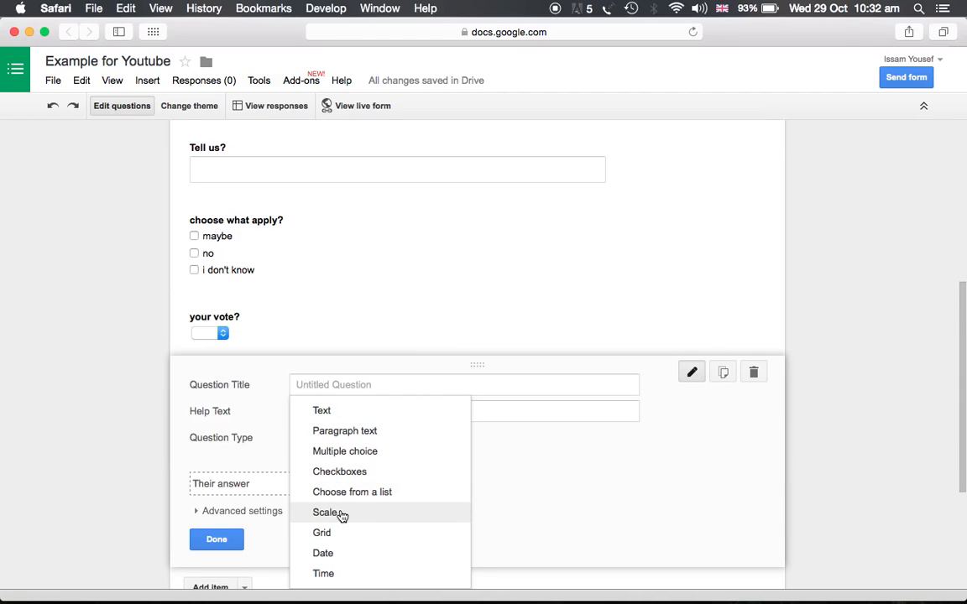
pyautogui.click(341, 515)
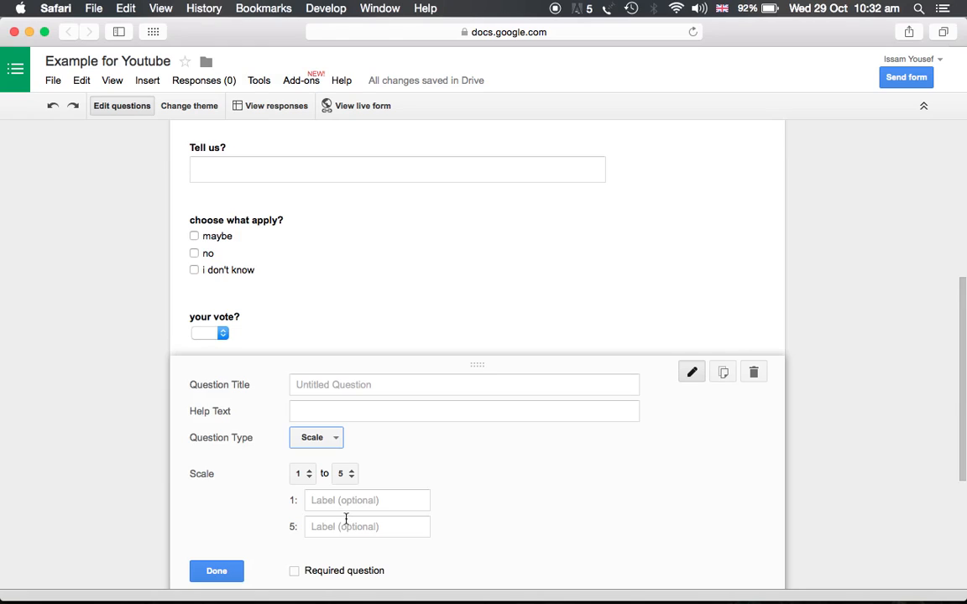
pyautogui.click(337, 499)
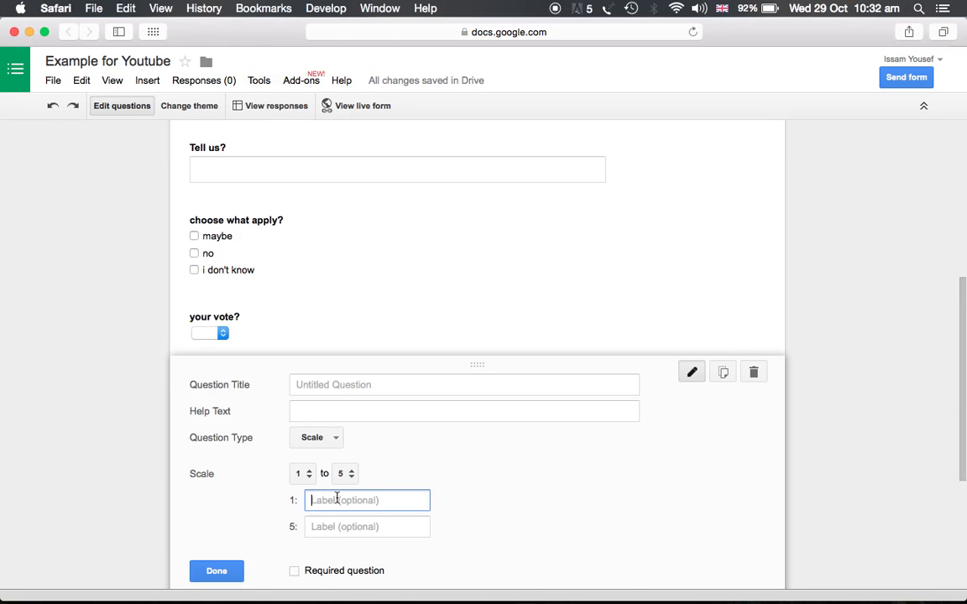
pyautogui.write('the worsrt')
pyautogui.click(327, 520)
pyautogui.write('the best')
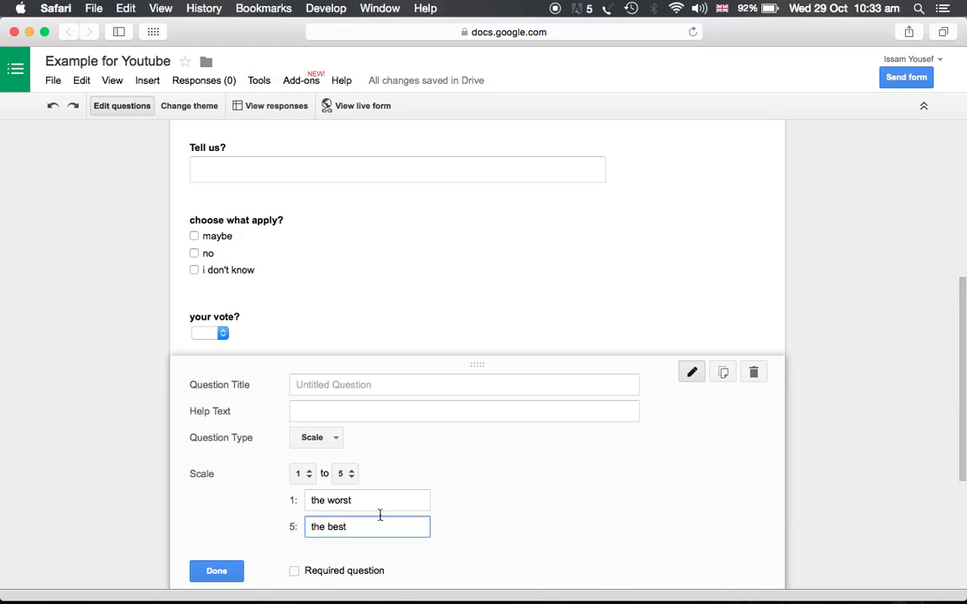
# Step: Title the scale question rate your experience and finish editing it
pyautogui.click(341, 384)
pyautogui.write('rTE')
pyautogui.press('BackSpace')
pyautogui.press('BackSpace')
pyautogui.press('BackSpace')
pyautogui.press('BackSpace')
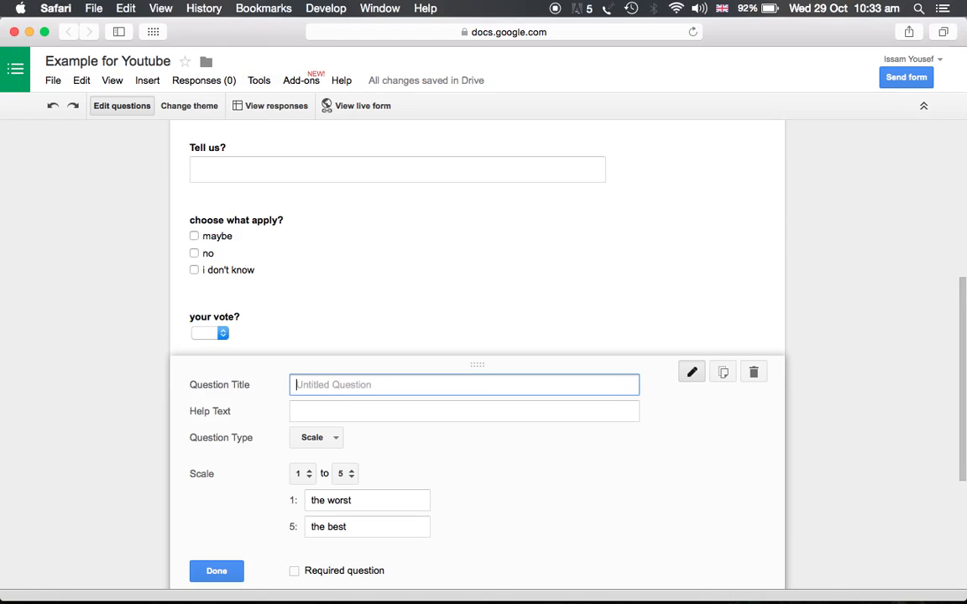
pyautogui.write('rate your experiance')
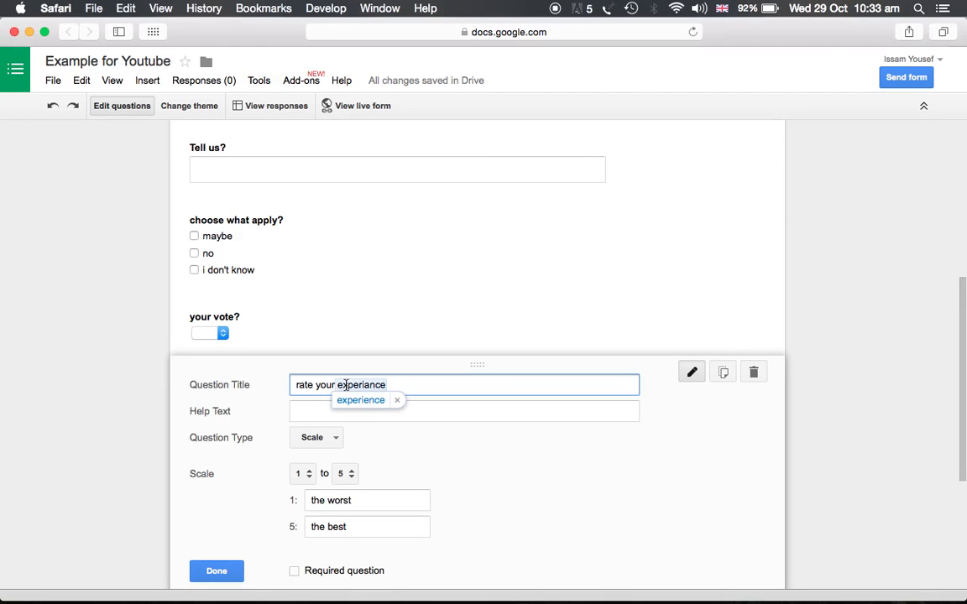
pyautogui.click(223, 572)
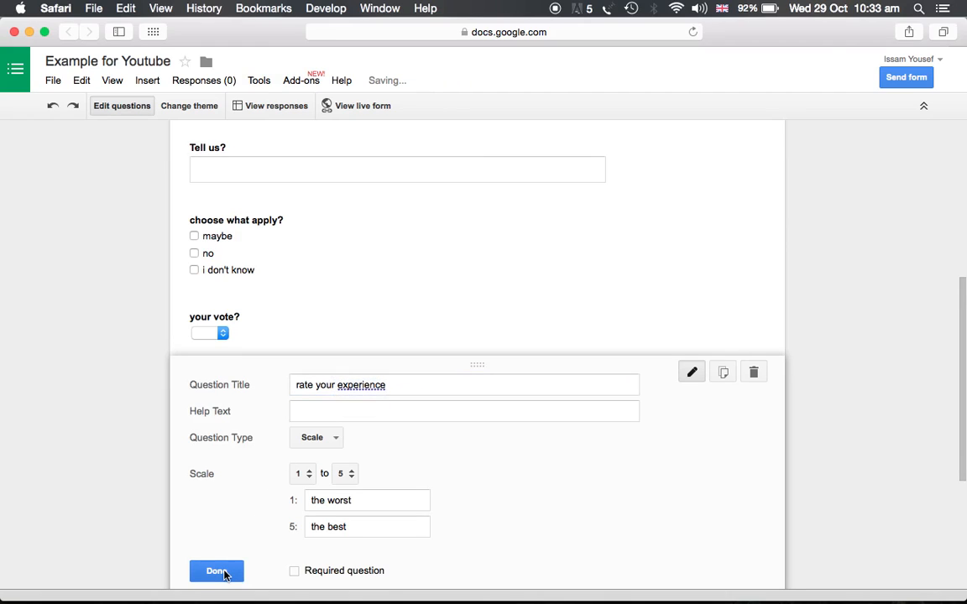
pyautogui.scroll(-1, 223, 501)
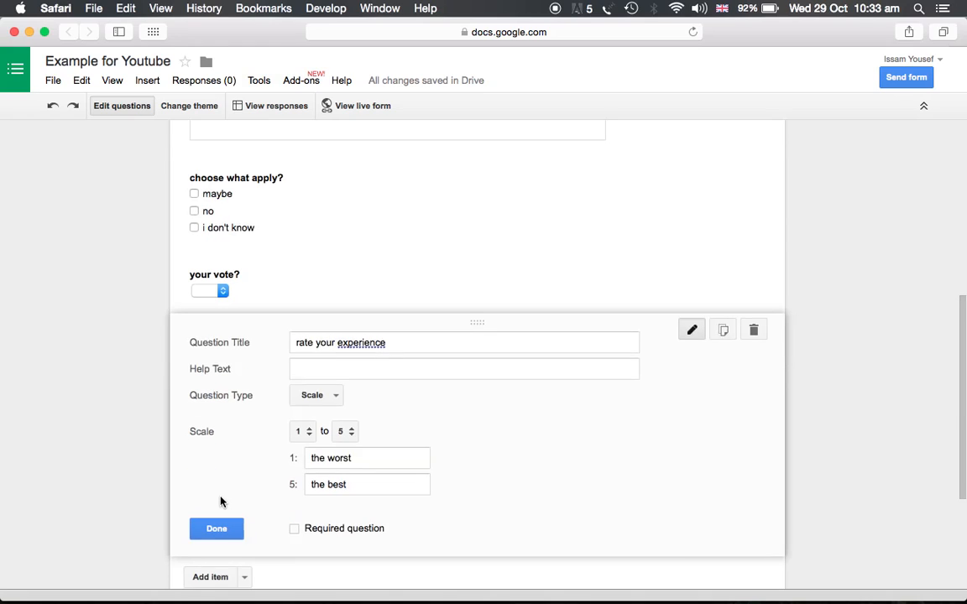
pyautogui.click(217, 530)
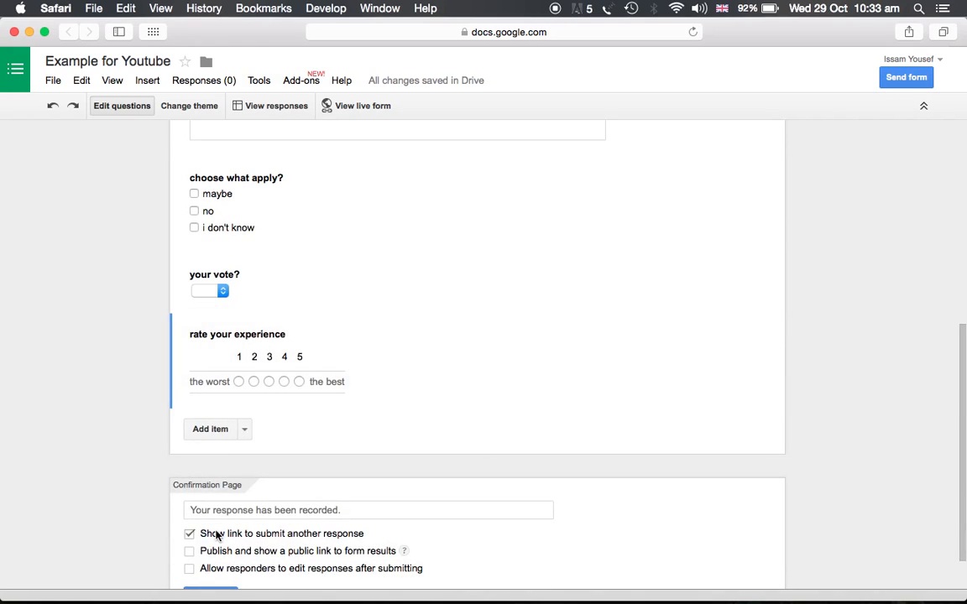
# Step: Add a new Grid question below the scale question
pyautogui.click(214, 428)
pyautogui.scroll(-1, 252, 510)
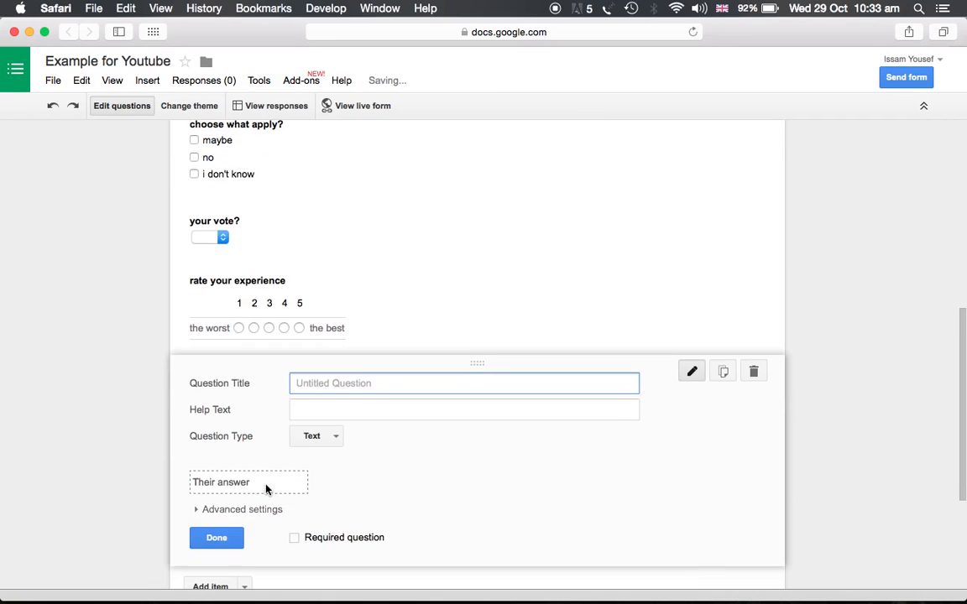
pyautogui.click(316, 436)
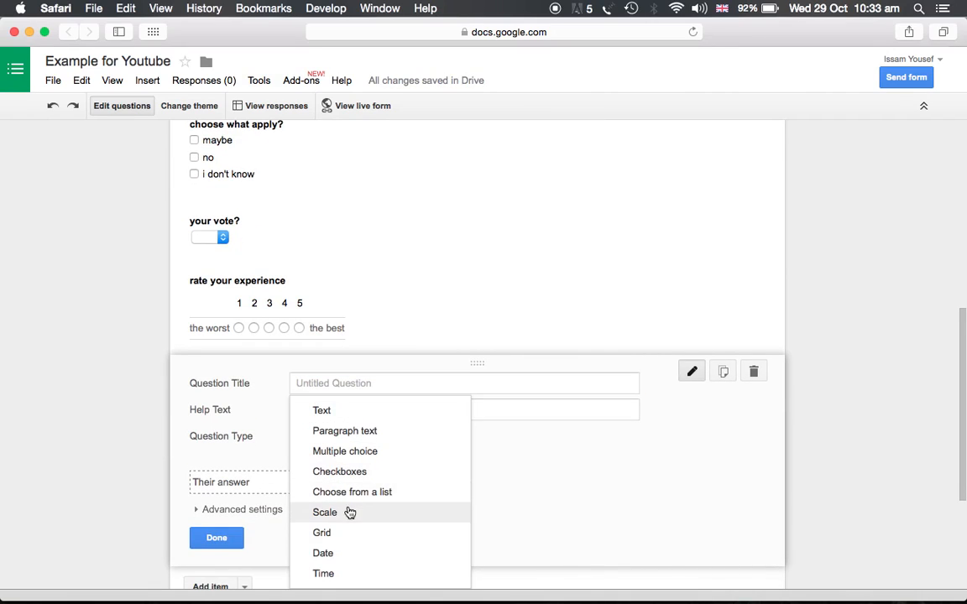
pyautogui.click(329, 534)
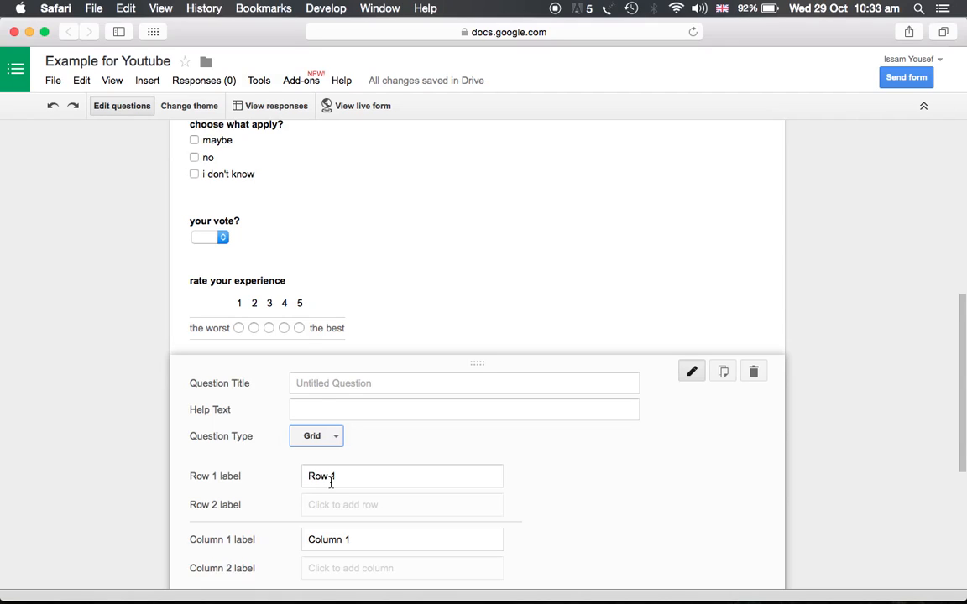
# Step: Title the grid question the day of your visit?
pyautogui.click(339, 383)
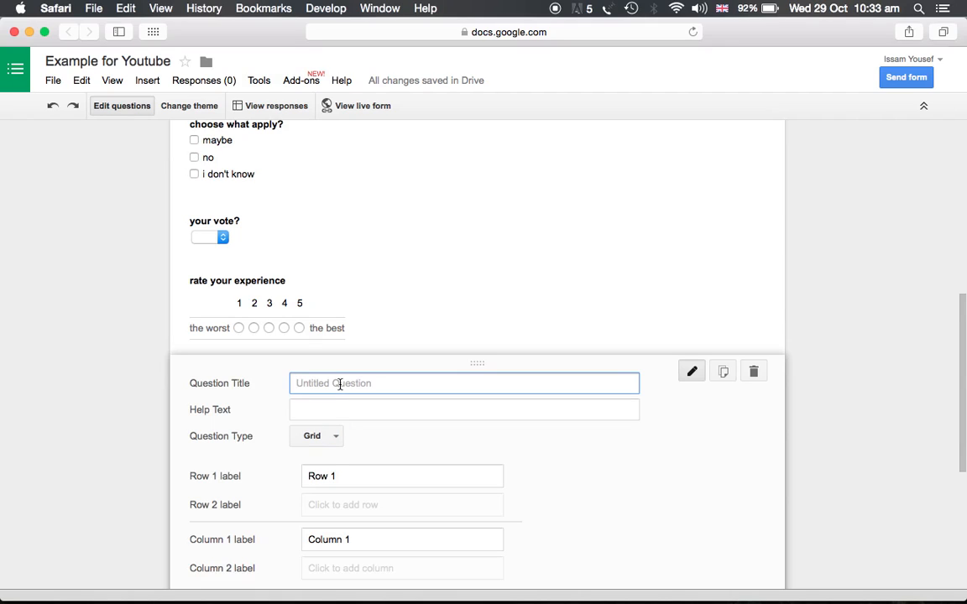
pyautogui.write('the day of your visit?')
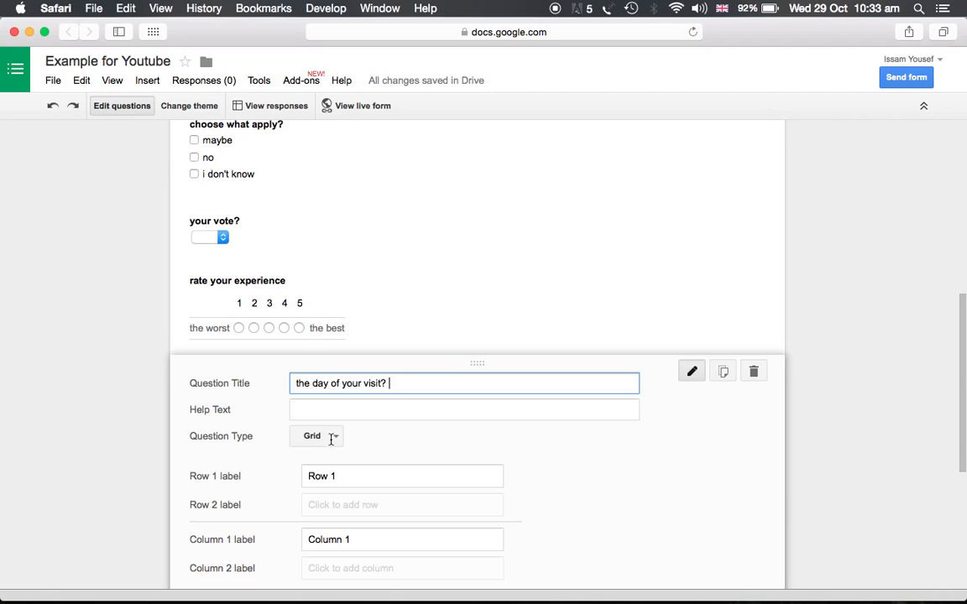
# Step: Set the grid rows to upon arrival, the shopping experiance and when leaving
pyautogui.click(334, 476)
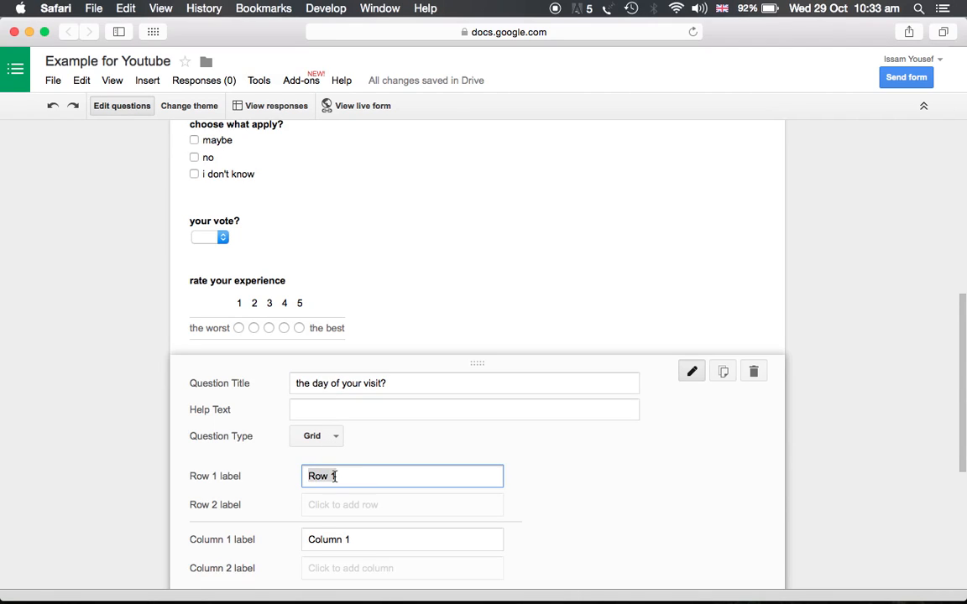
pyautogui.write('upon arrival')
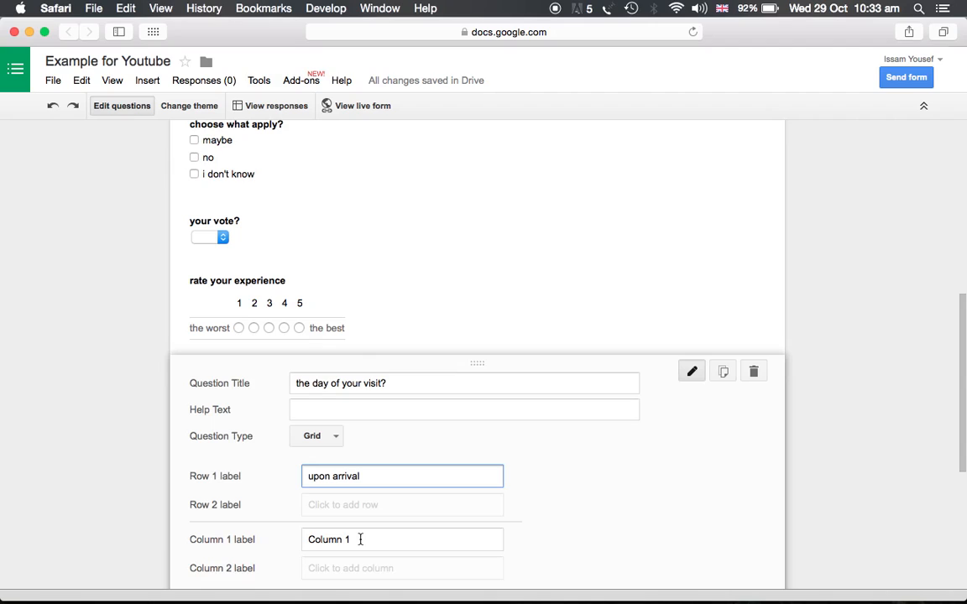
pyautogui.click(346, 509)
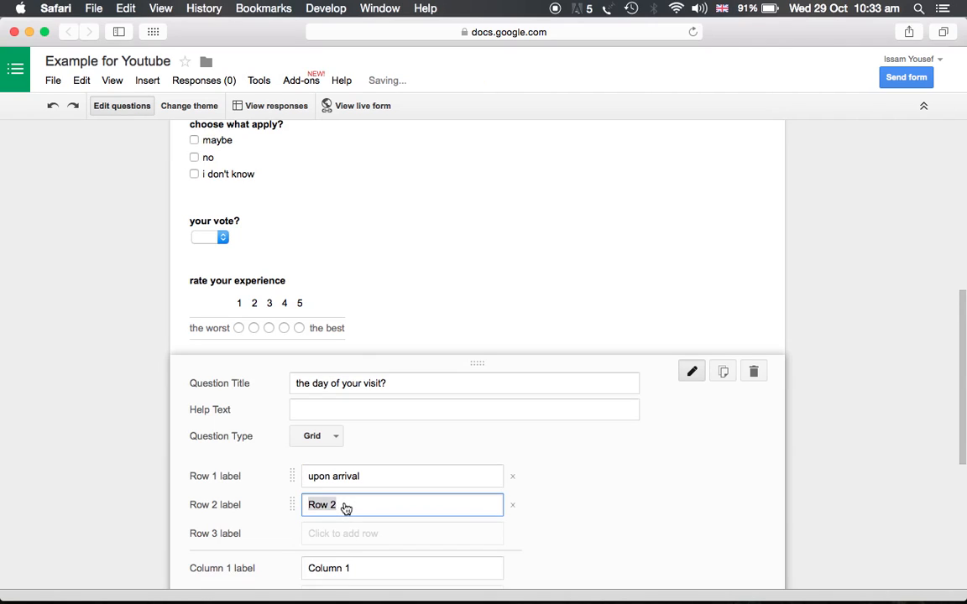
pyautogui.write('the ')
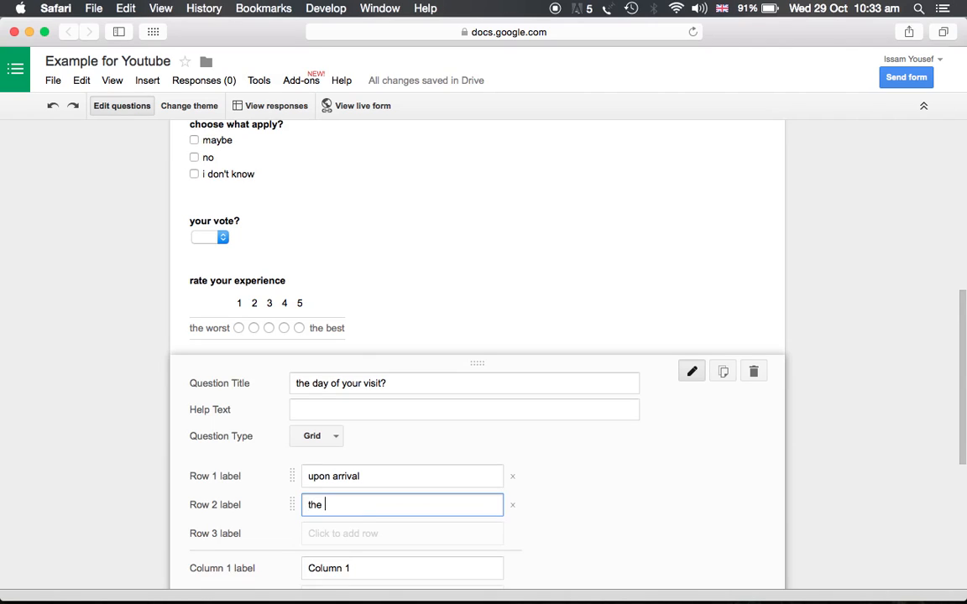
pyautogui.write('shopping experiance')
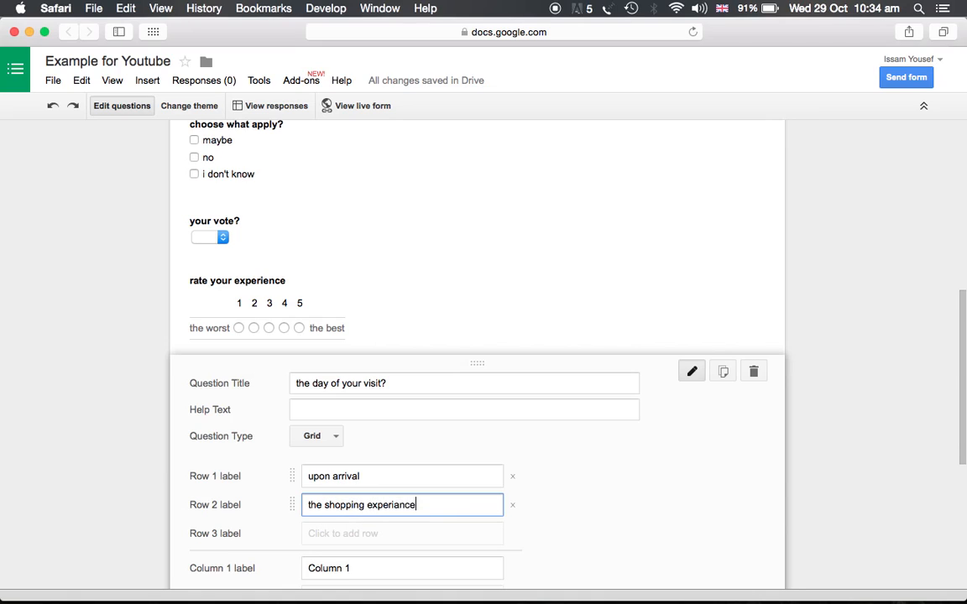
pyautogui.click(336, 534)
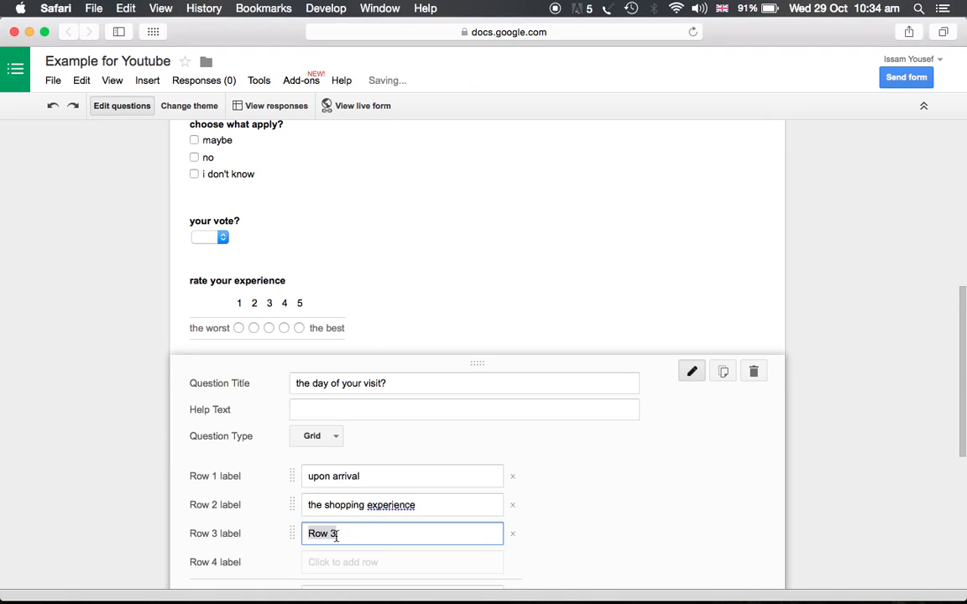
pyautogui.write('wh')
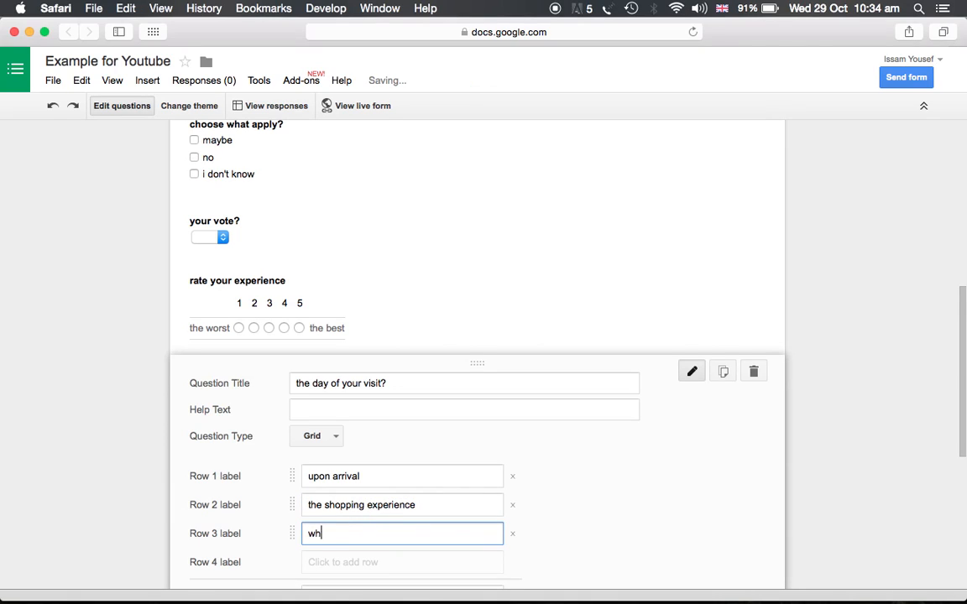
pyautogui.write('en leaving')
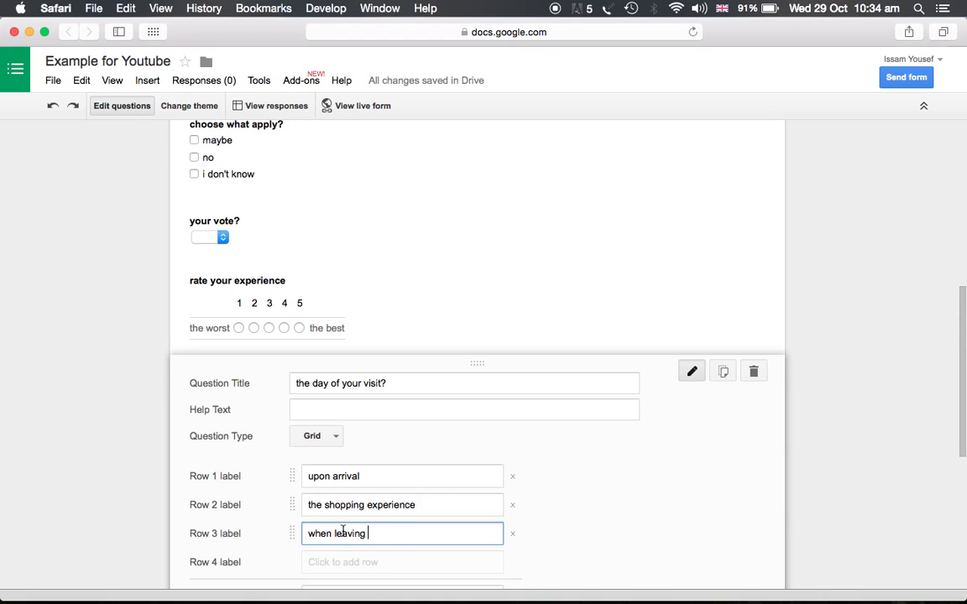
pyautogui.scroll(-3, 343, 531)
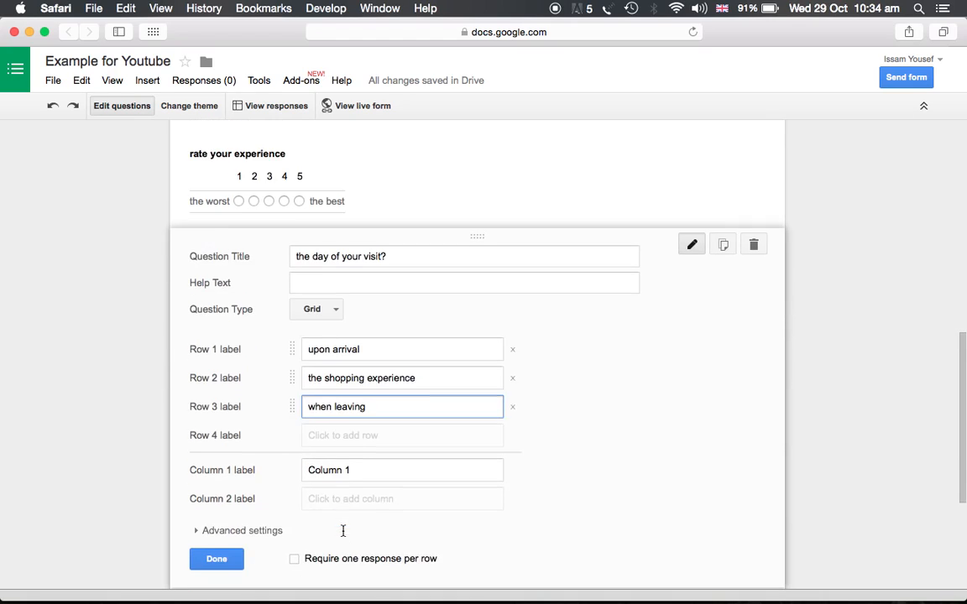
# Step: Set the first column to agree and change the title to the day of your visit how satisfied
pyautogui.click(341, 464)
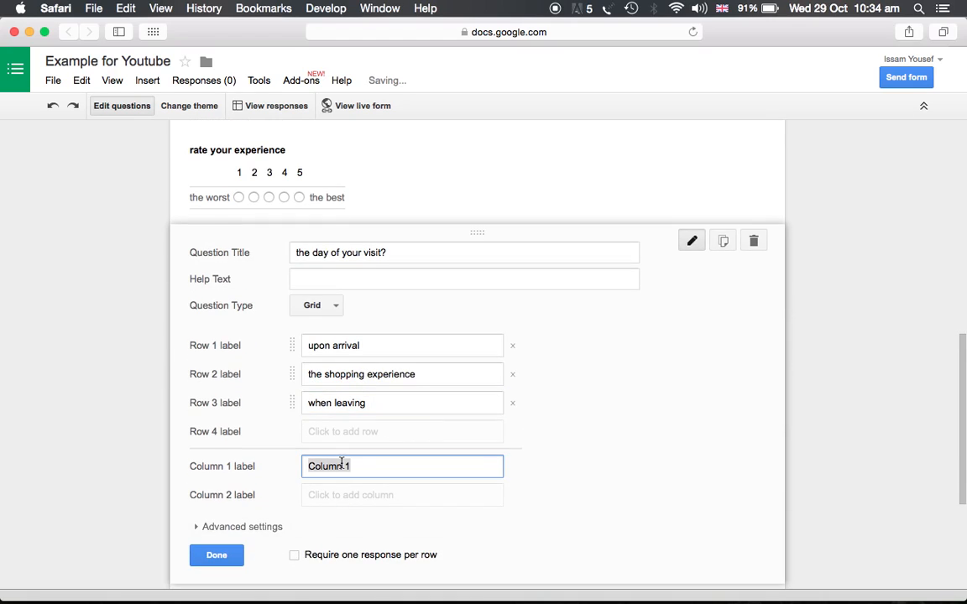
pyautogui.write('agree')
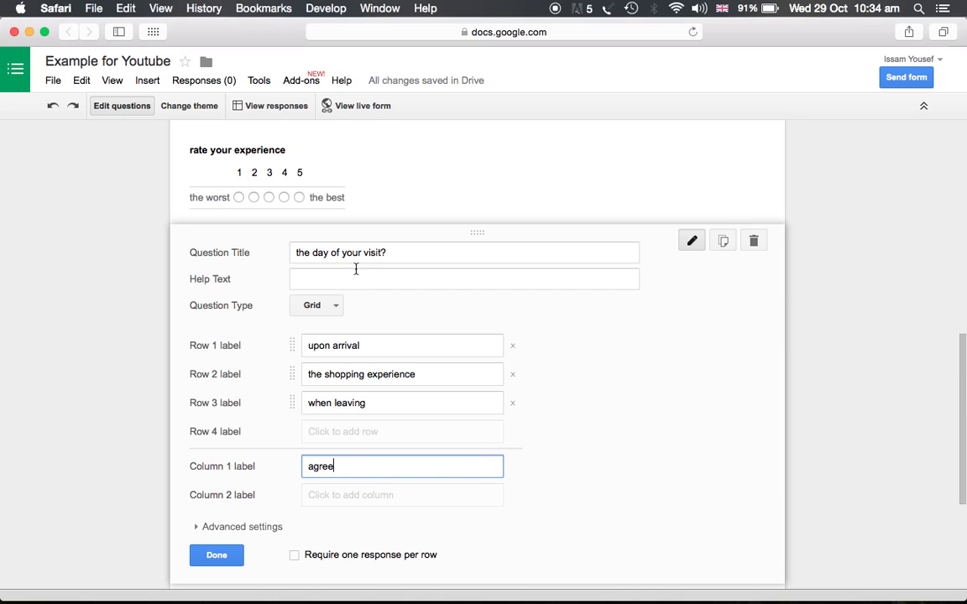
pyautogui.click(393, 253)
pyautogui.press('BackSpace')
pyautogui.write('how satisfied')
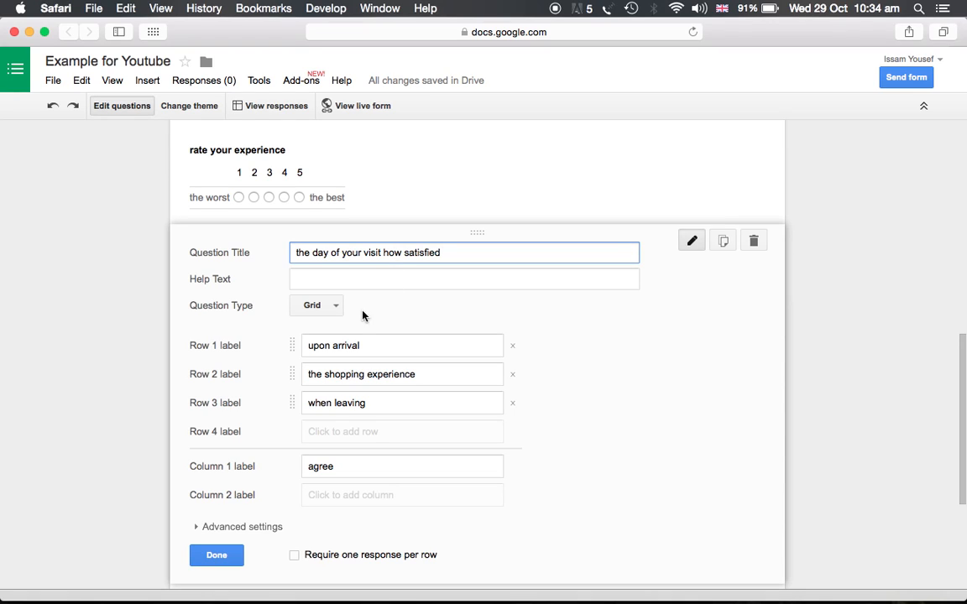
# Step: Add columns neutral and don't agree, then finish editing the grid question
pyautogui.click(330, 495)
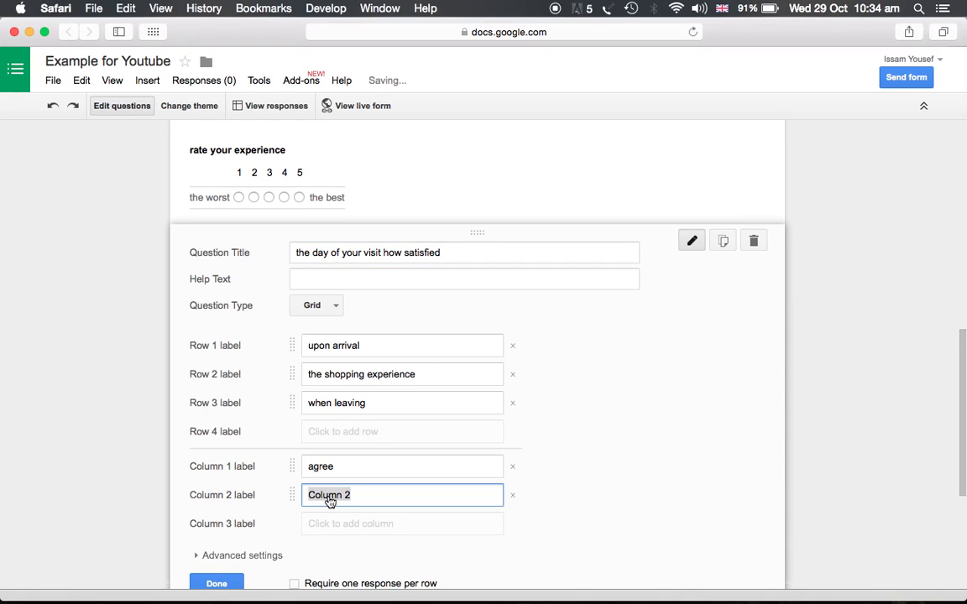
pyautogui.write("don't a")
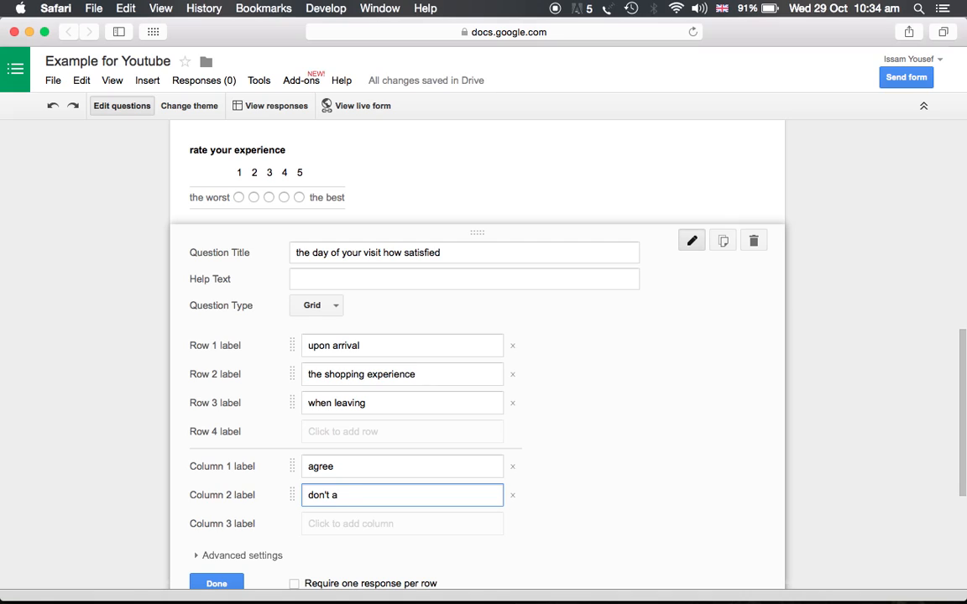
pyautogui.press('BackSpace')
pyautogui.press('BackSpace')
pyautogui.press('BackSpace')
pyautogui.press('BackSpace')
pyautogui.write('neutral')
pyautogui.click(354, 520)
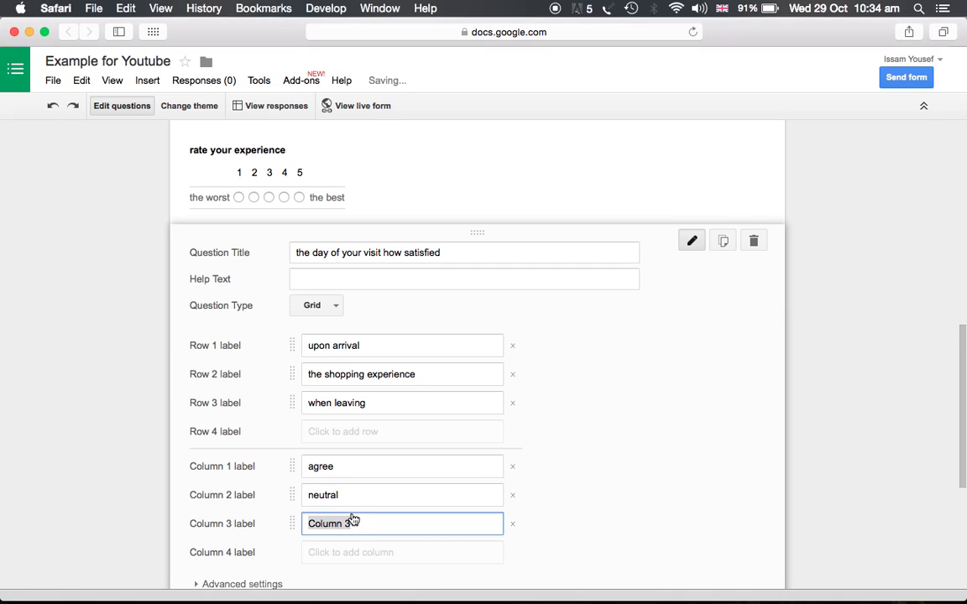
pyautogui.write("don't agr")
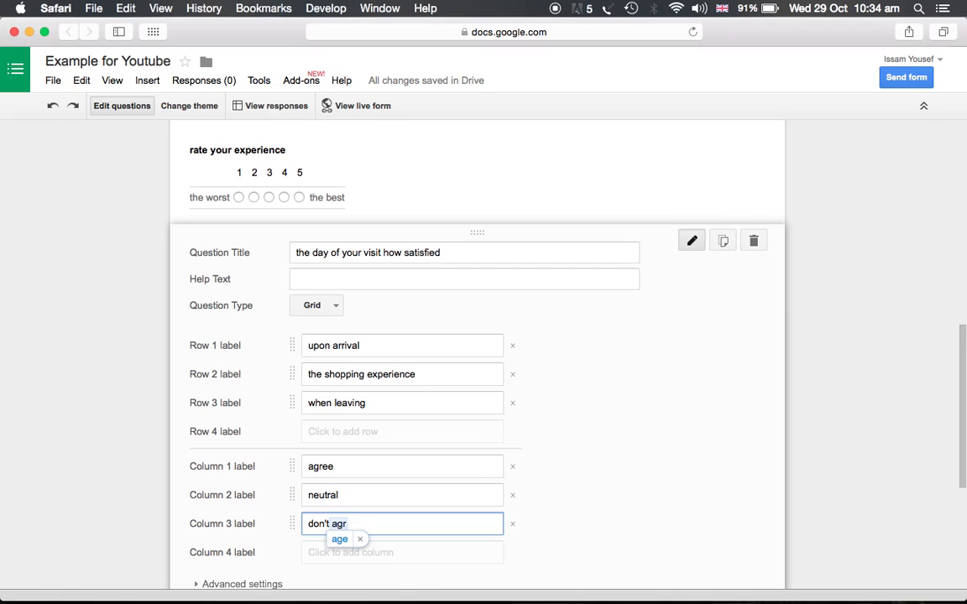
pyautogui.write('e')
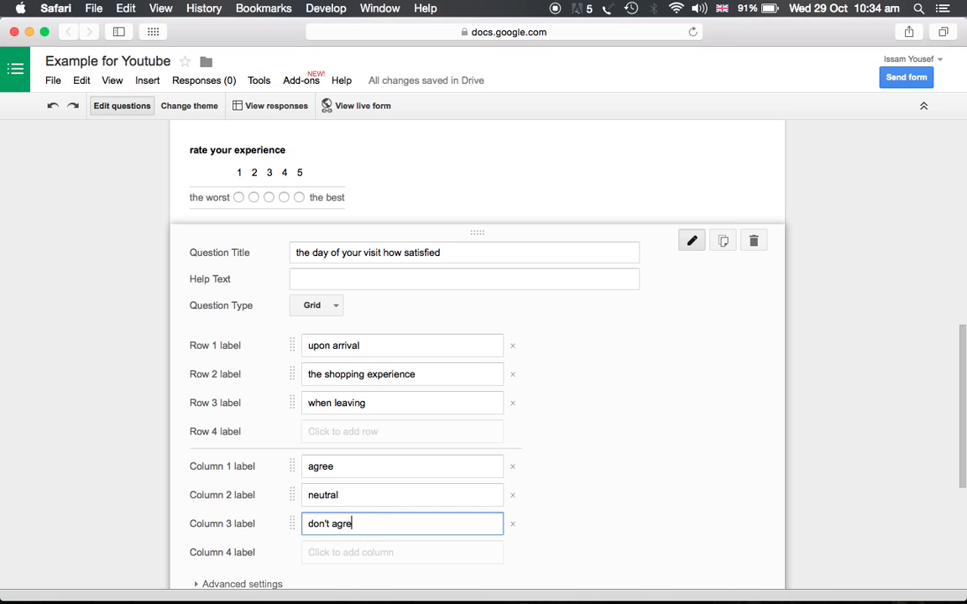
pyautogui.write('e')
pyautogui.scroll(-2, 415, 512)
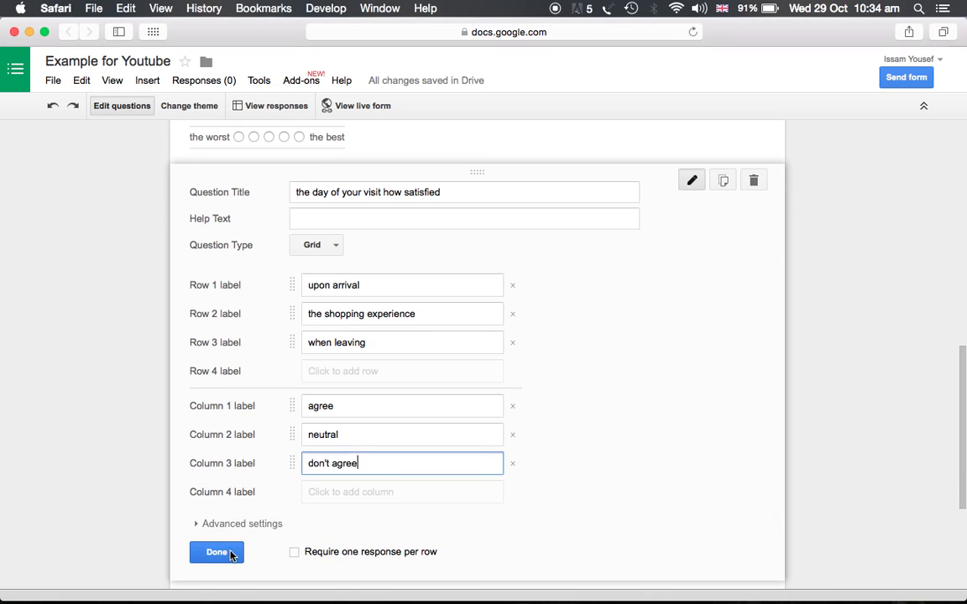
pyautogui.click(217, 552)
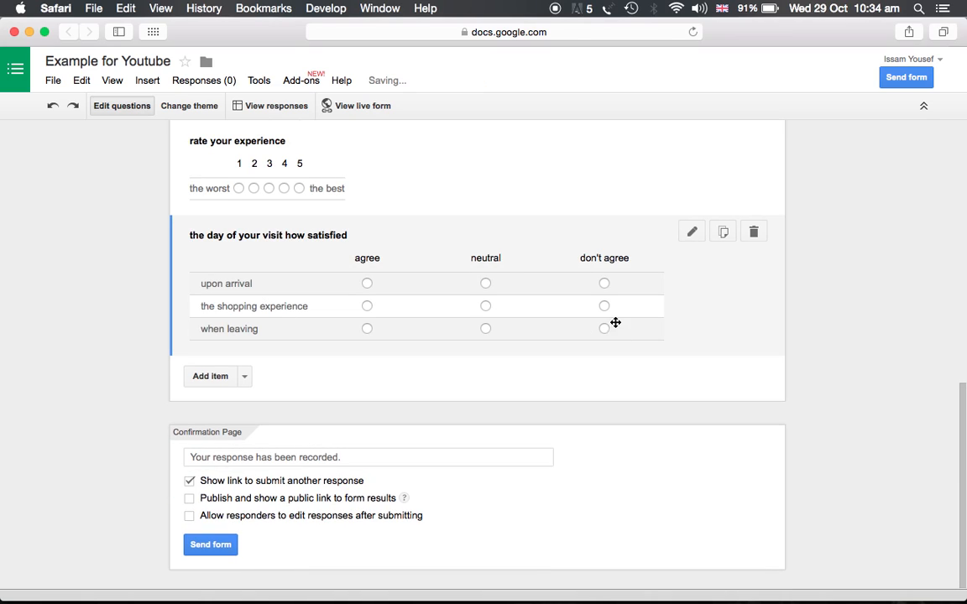
# Step: Add an untitled Date question and finish editing it
pyautogui.click(214, 378)
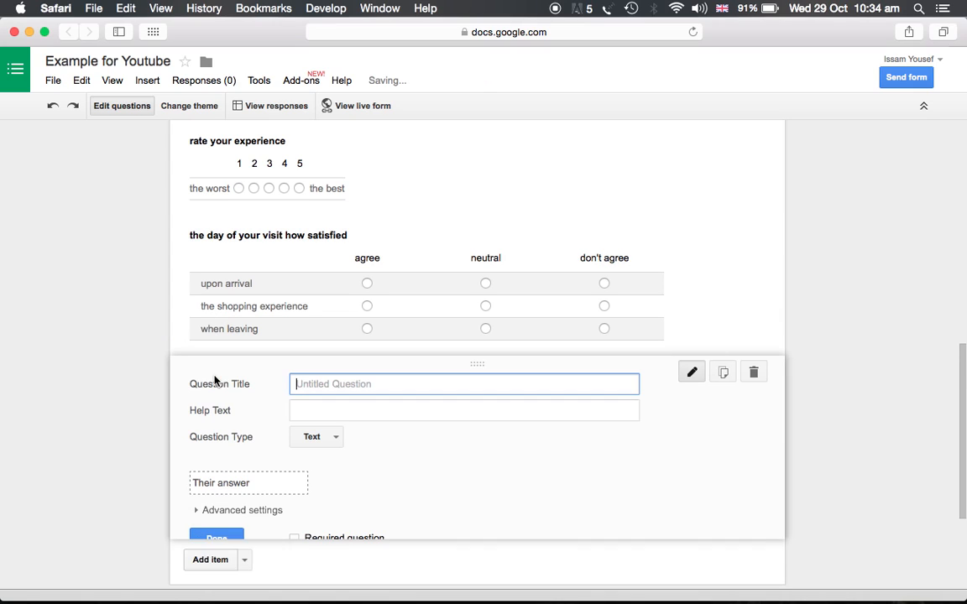
pyautogui.click(317, 438)
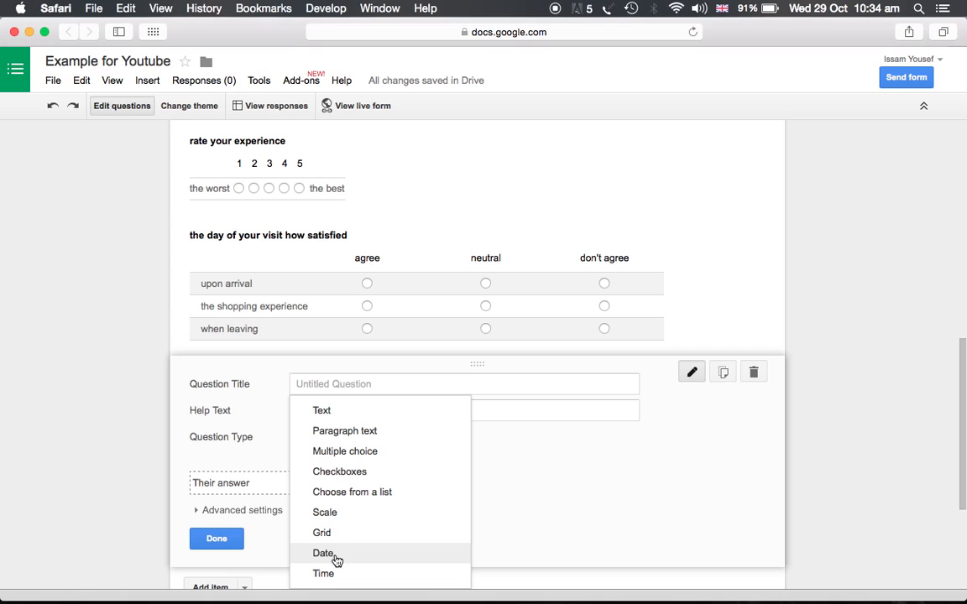
pyautogui.click(130, 391)
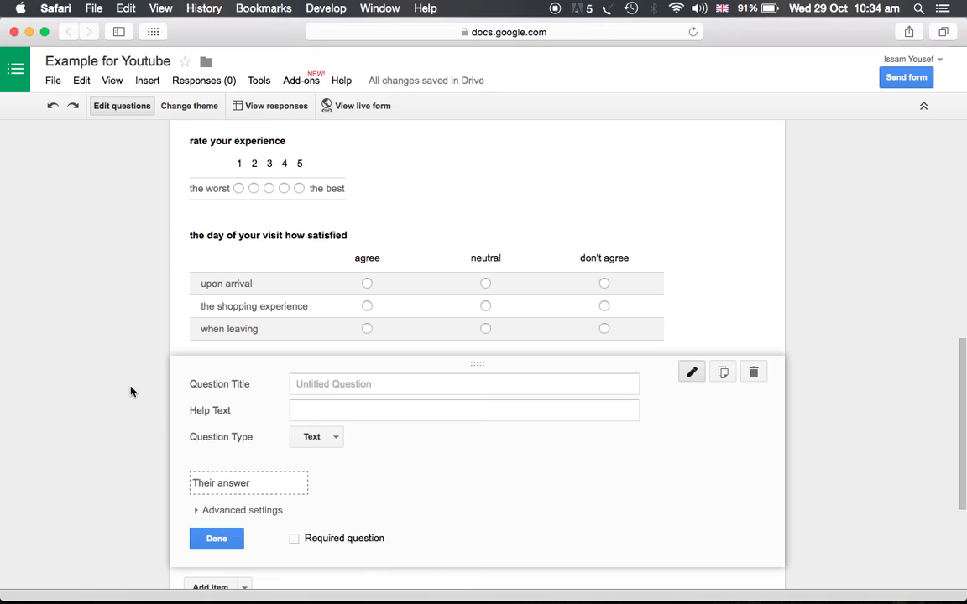
pyautogui.scroll(-1, 130, 393)
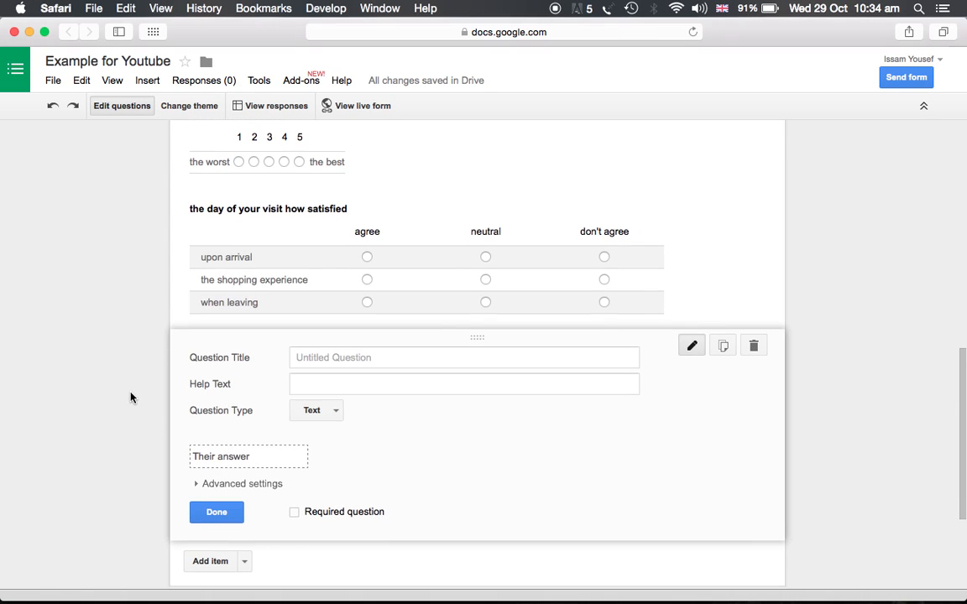
pyautogui.click(319, 418)
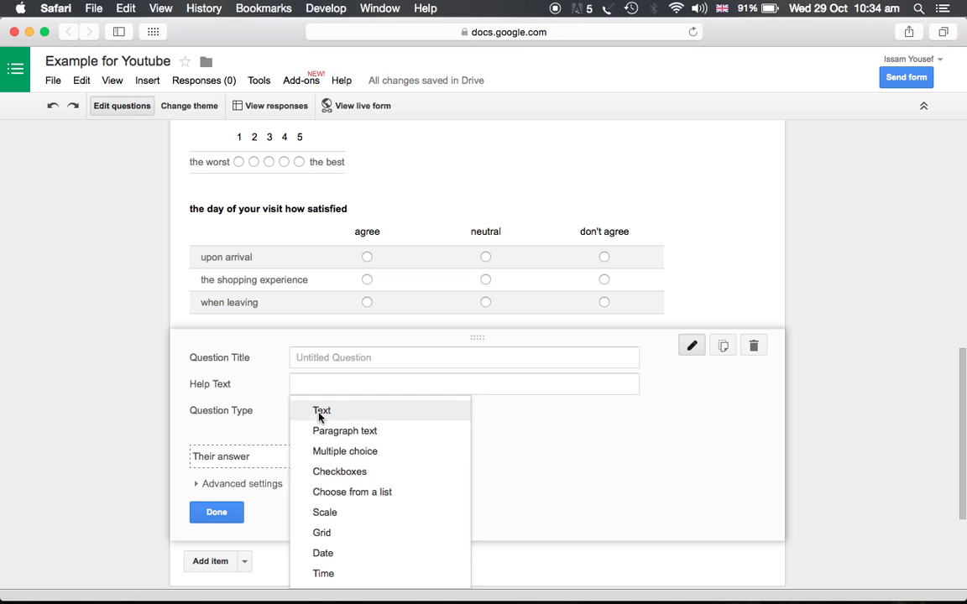
pyautogui.click(325, 554)
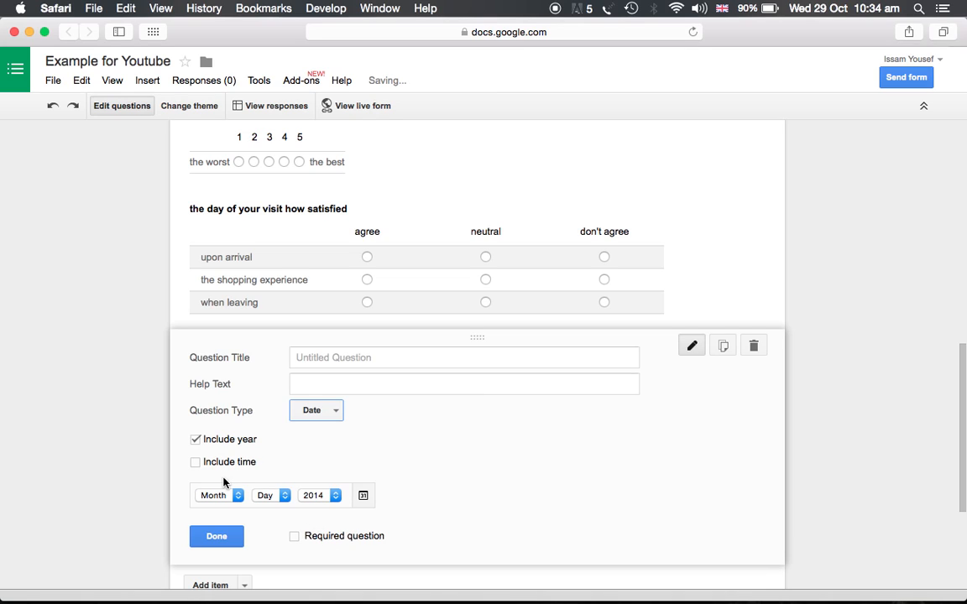
pyautogui.click(232, 532)
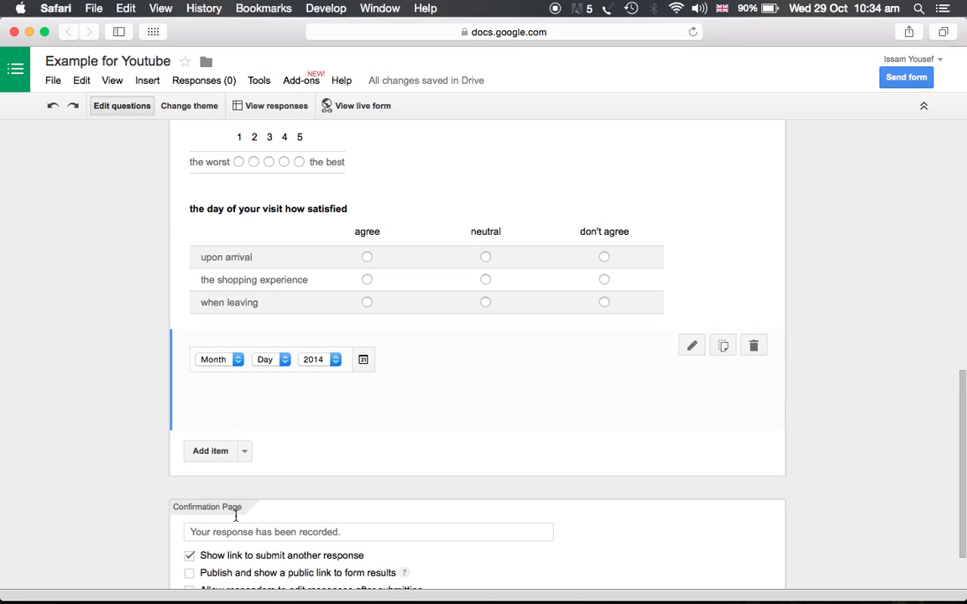
# Step: Add an untitled Time question and finish editing it
pyautogui.click(222, 408)
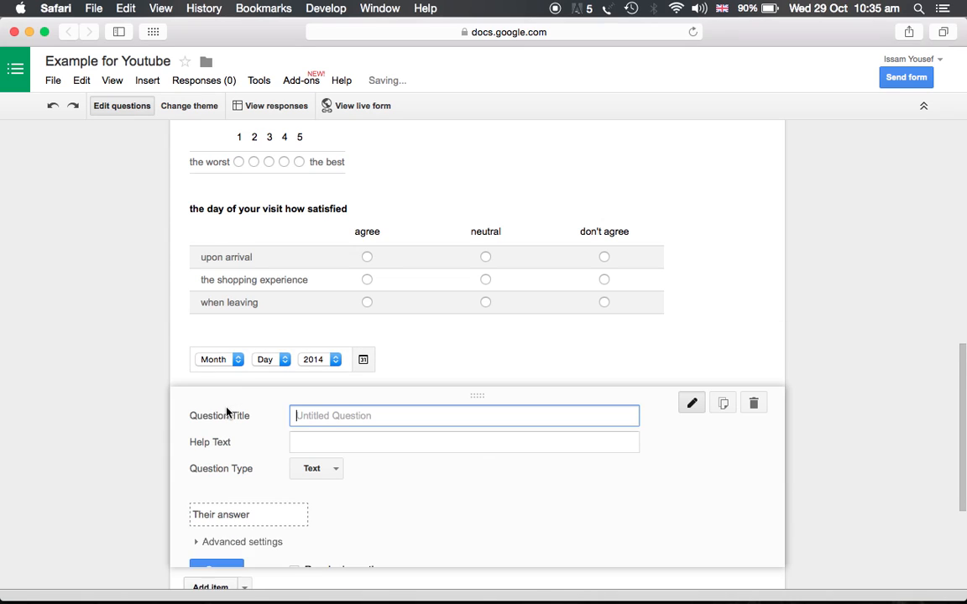
pyautogui.click(318, 480)
pyautogui.click(329, 574)
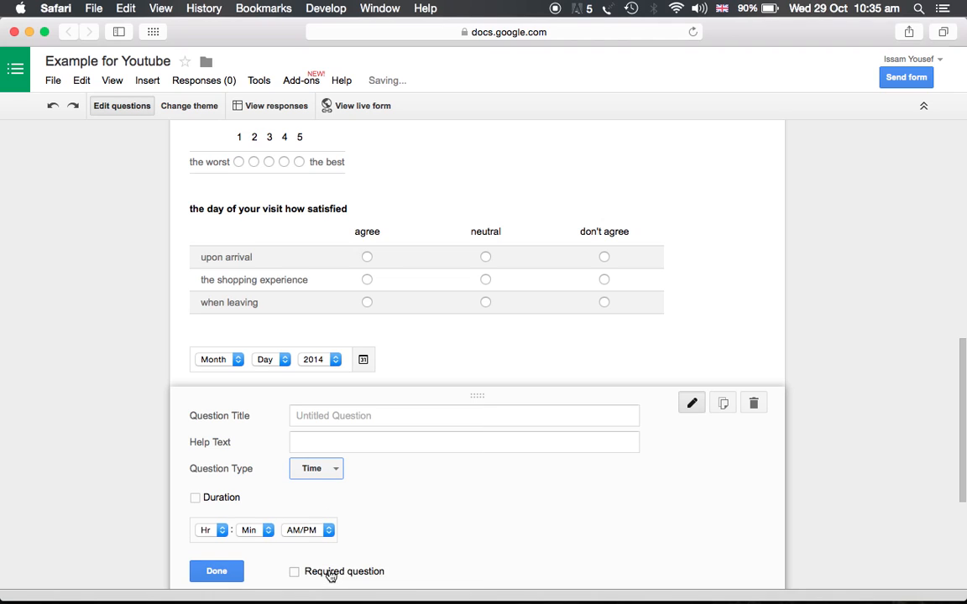
pyautogui.click(214, 571)
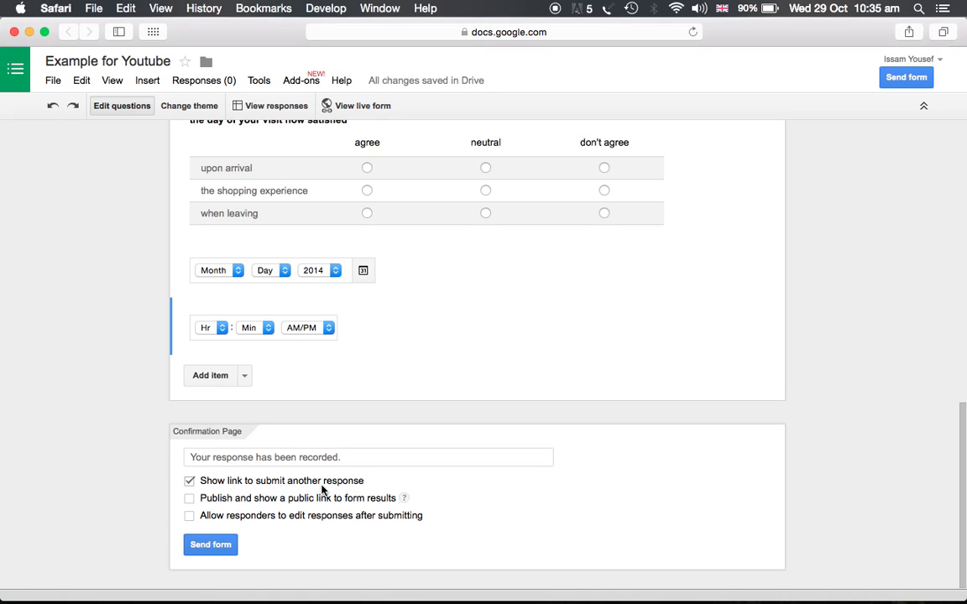
# Step: Open the live version of the form to preview it
pyautogui.click(193, 456)
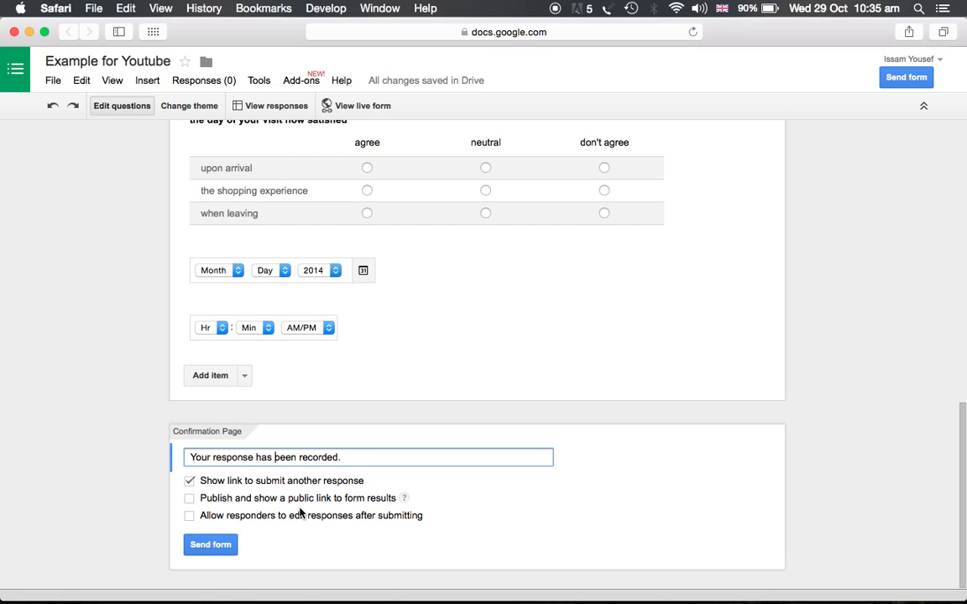
pyautogui.scroll(5, 300, 513)
pyautogui.scroll(15, 300, 513)
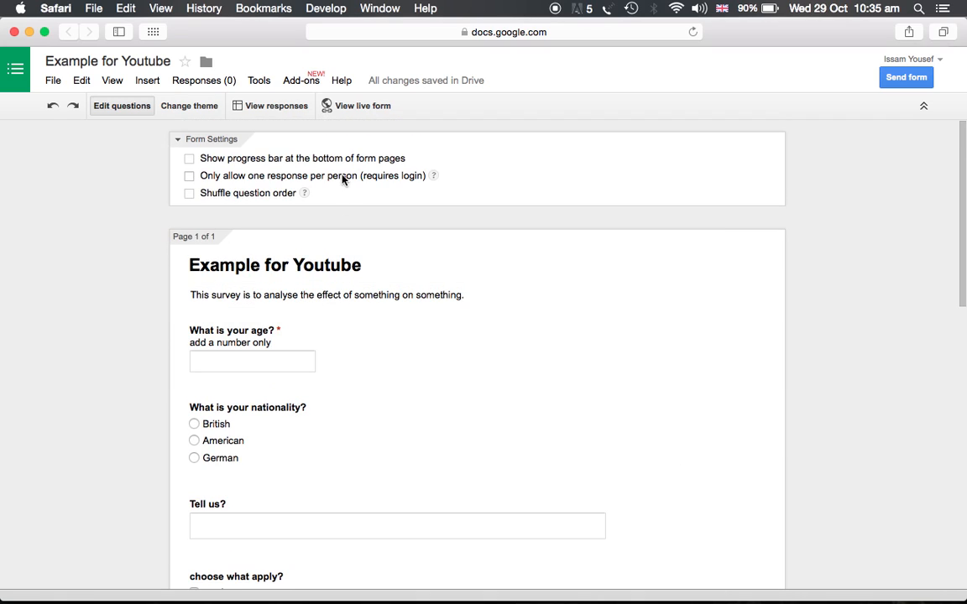
pyautogui.click(356, 109)
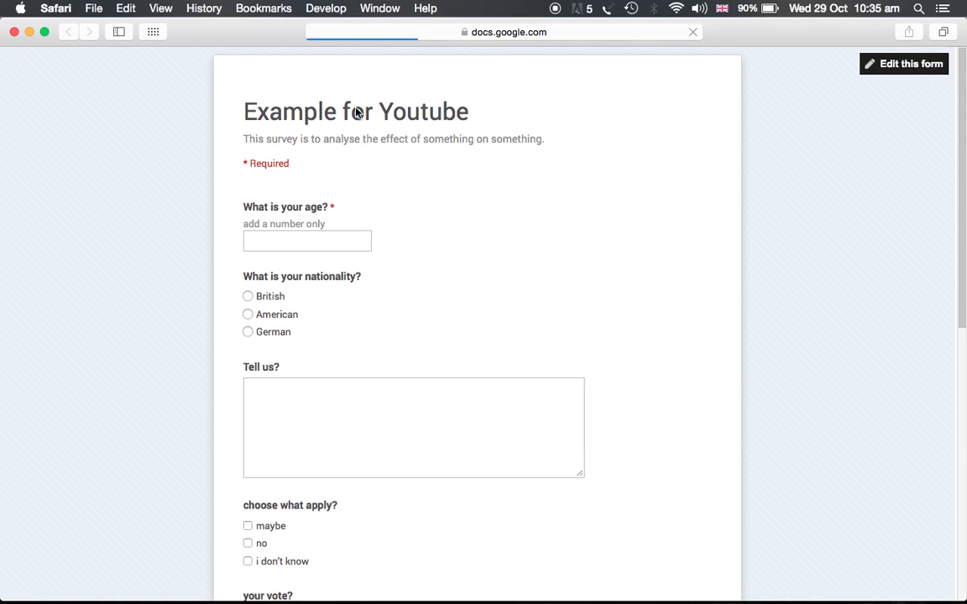
pyautogui.scroll(-3, 356, 111)
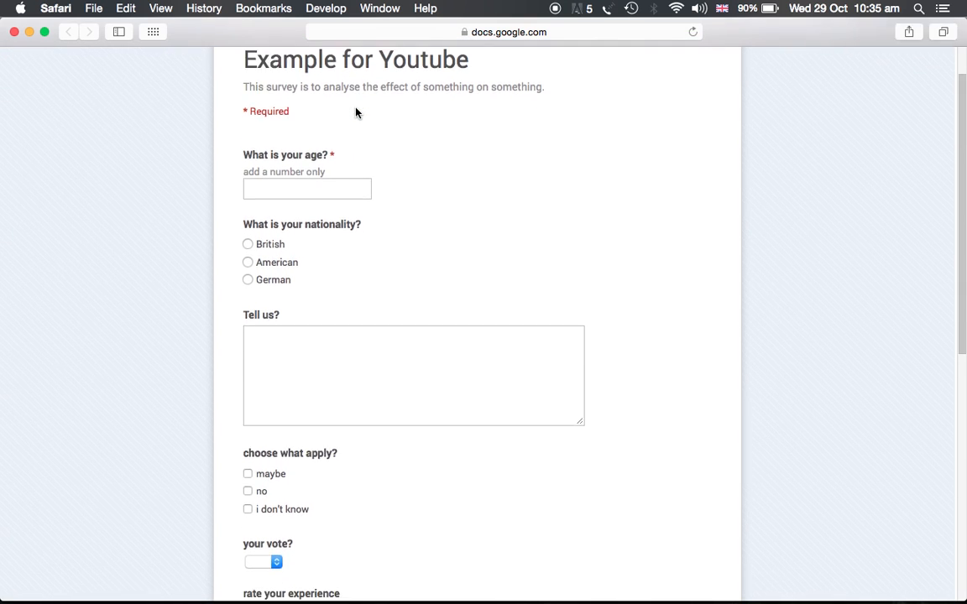
pyautogui.scroll(3, 356, 112)
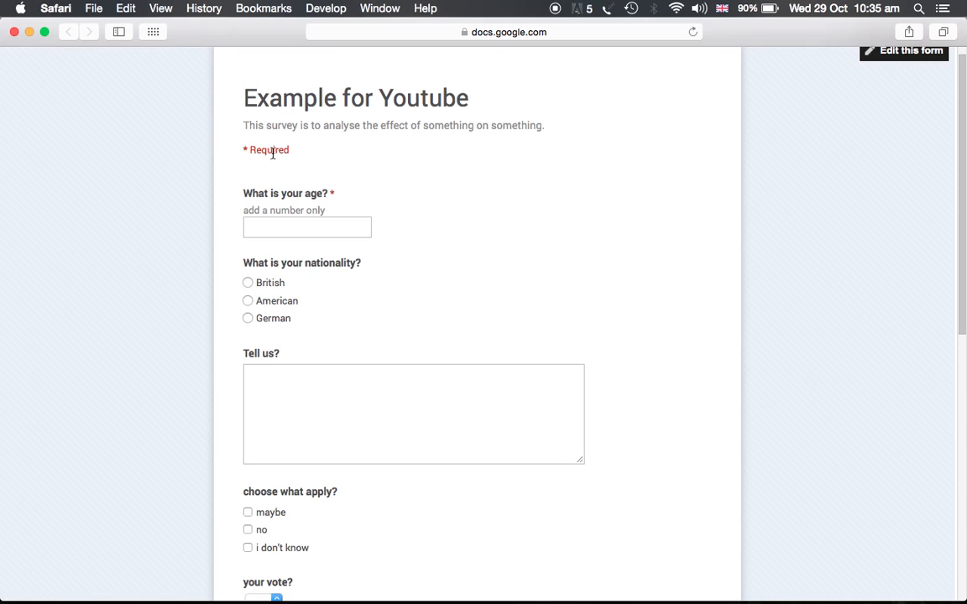
# Step: In the preview, answer nationality as American and tick maybe and no for choose what apply
pyautogui.scroll(-2, 306, 209)
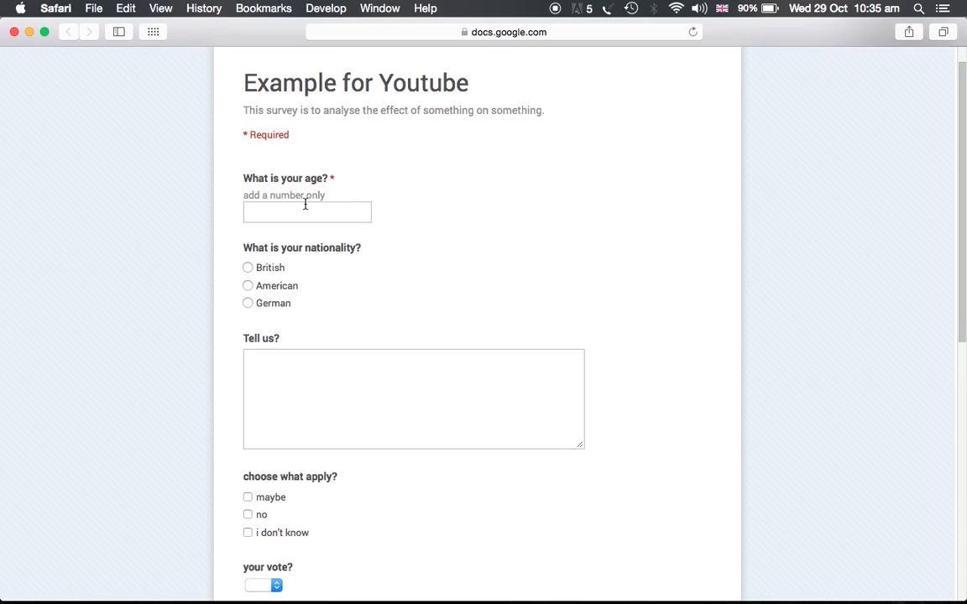
pyautogui.scroll(-1, 306, 209)
pyautogui.click(247, 194)
pyautogui.scroll(-1, 246, 327)
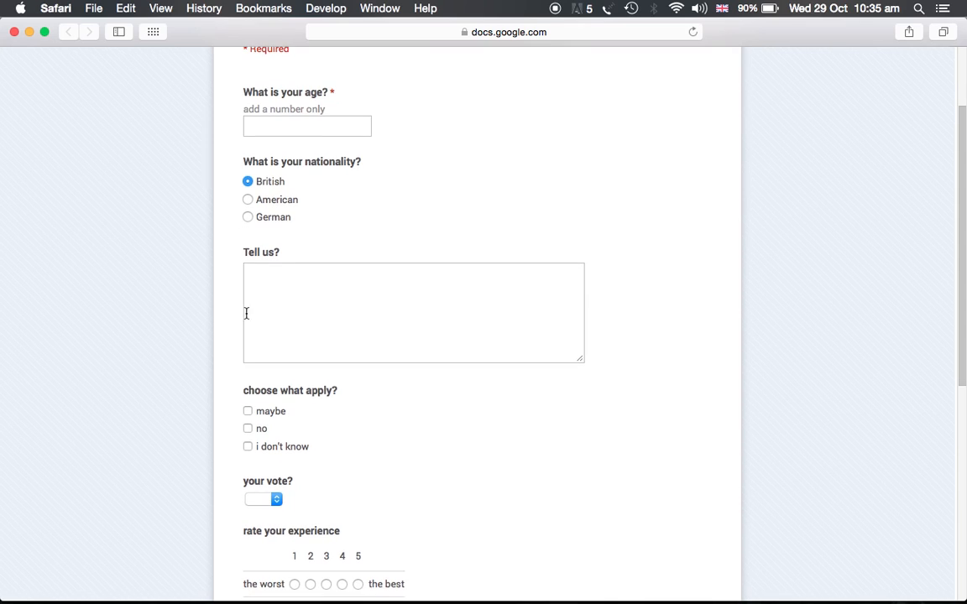
pyautogui.click(249, 201)
pyautogui.scroll(-2, 244, 252)
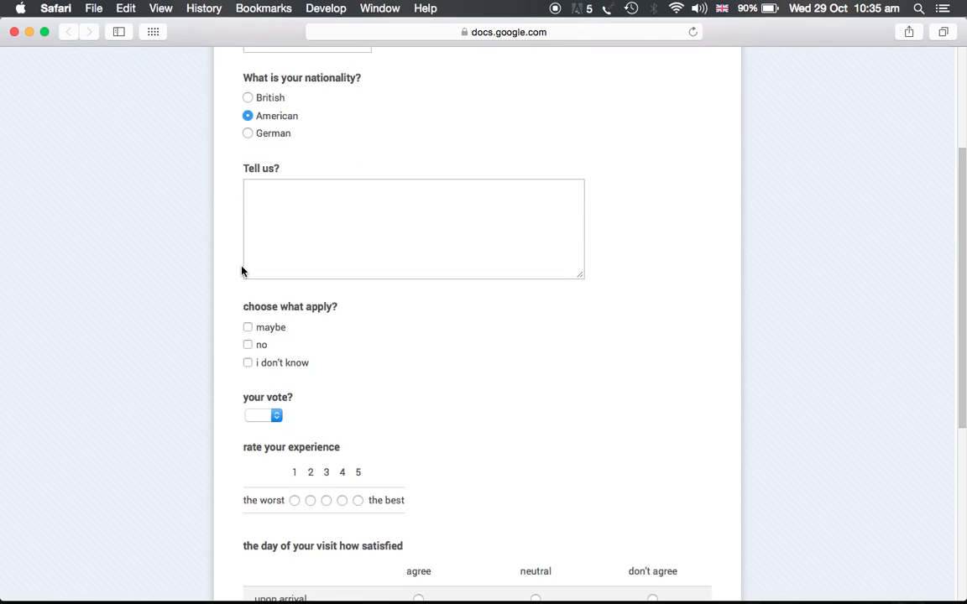
pyautogui.click(248, 330)
pyautogui.click(247, 349)
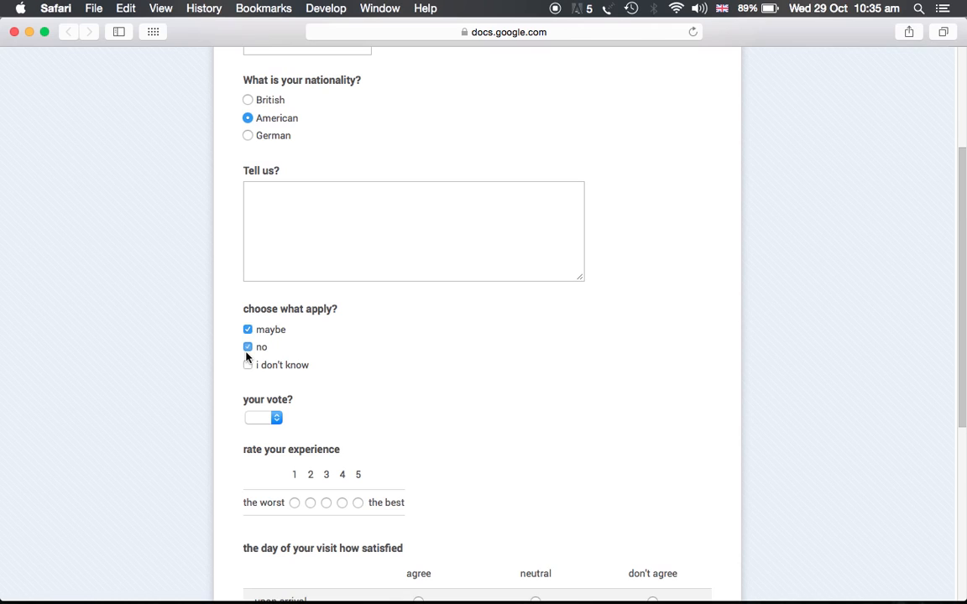
pyautogui.scroll(-2, 246, 357)
# Step: In the preview, pick yes for your vote and rate the experience 5
pyautogui.click(275, 328)
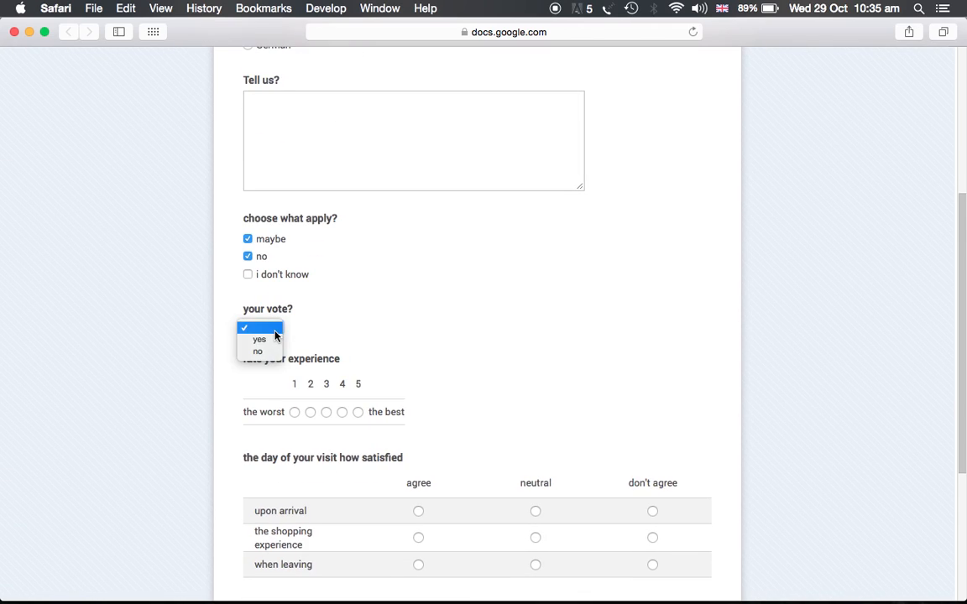
pyautogui.click(274, 340)
pyautogui.scroll(-2, 367, 324)
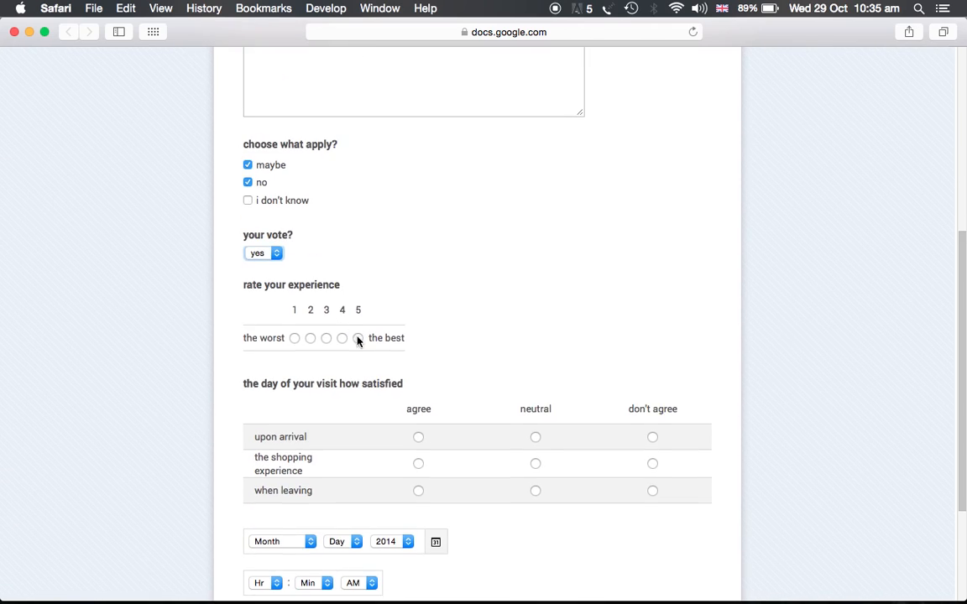
pyautogui.click(359, 339)
pyautogui.scroll(-3, 386, 305)
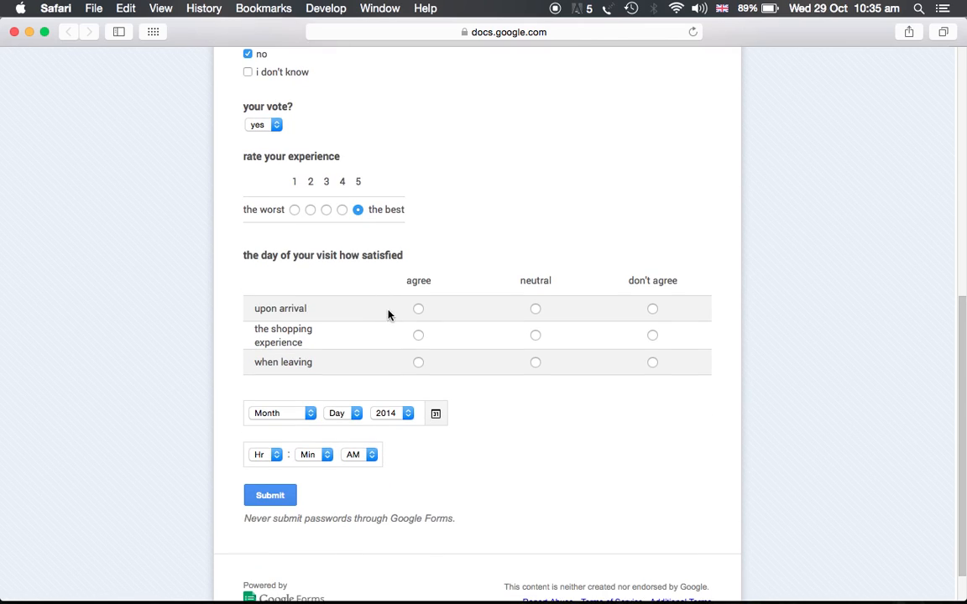
# Step: In the preview grid, mark agree for upon arrival and neutral for the shopping experience
pyautogui.click(418, 309)
pyautogui.click(536, 335)
pyautogui.click(652, 336)
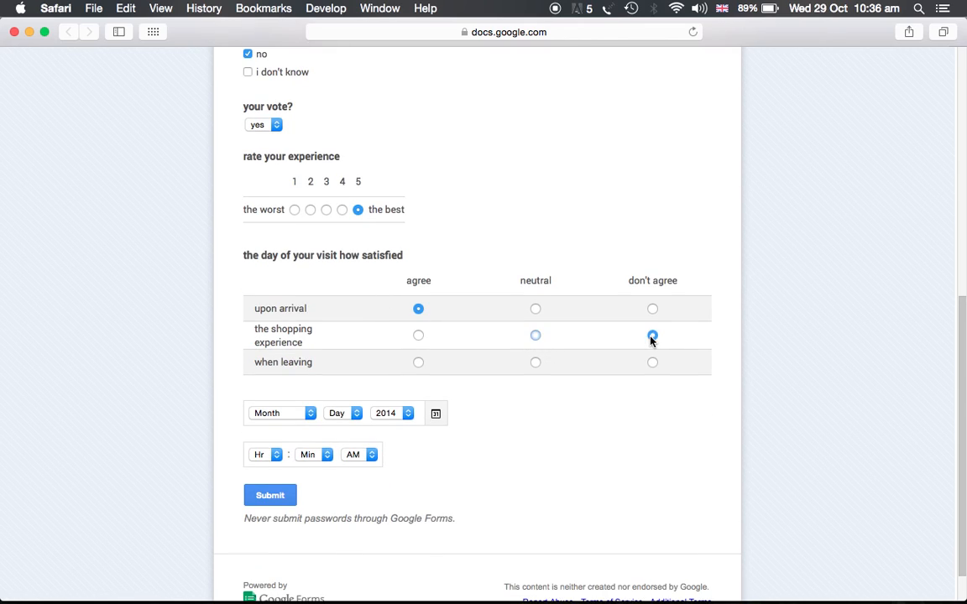
pyautogui.click(535, 337)
# Step: Open the date's month list, then close the preview and leave the page without submitting
pyautogui.click(302, 414)
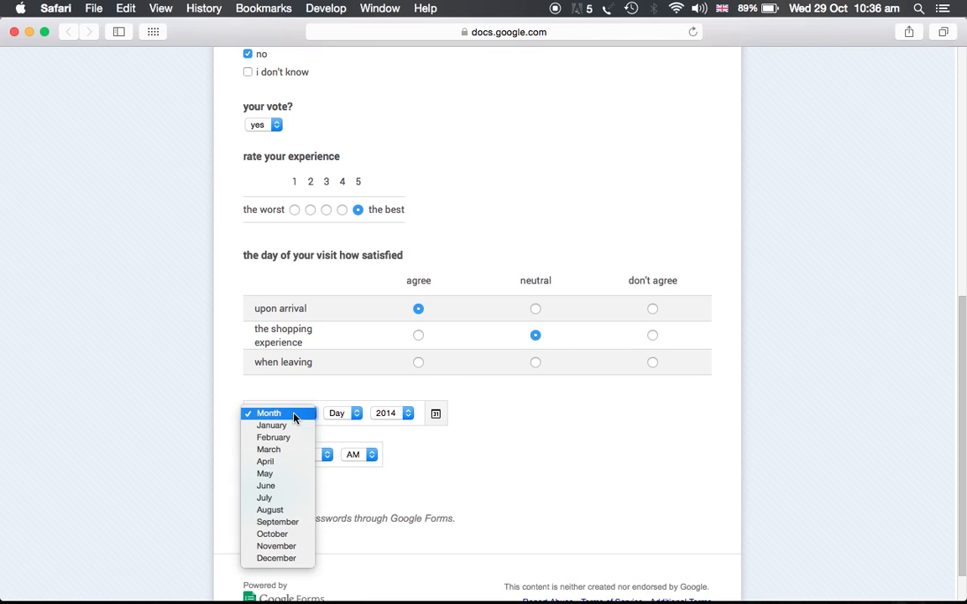
pyautogui.click(429, 438)
pyautogui.scroll(-2, 342, 464)
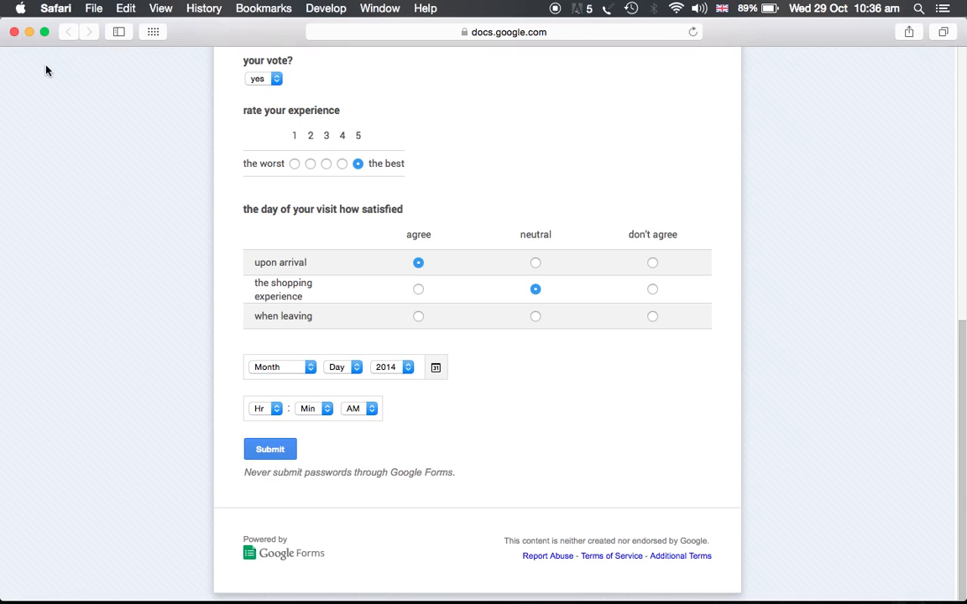
pyautogui.click(14, 32)
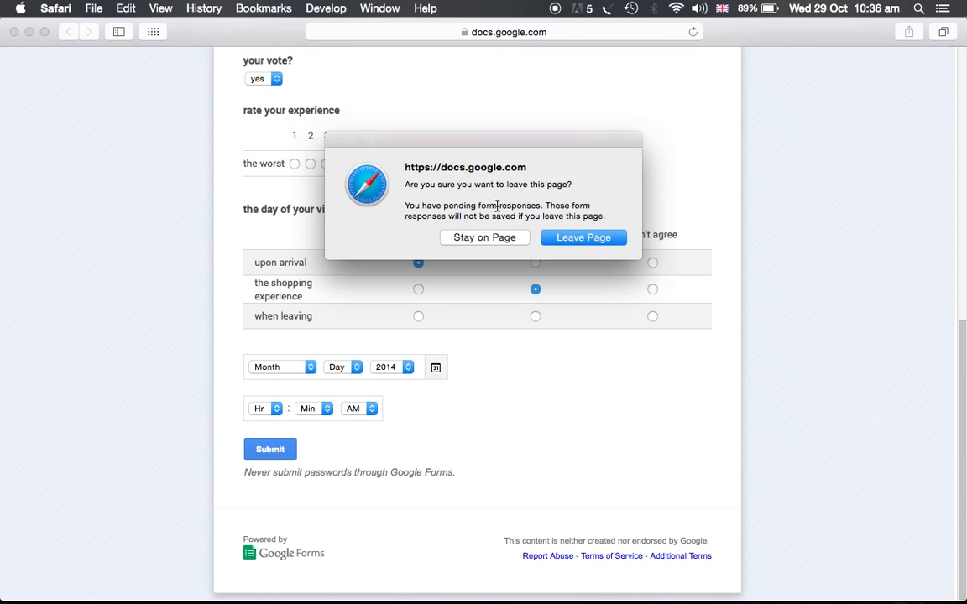
pyautogui.click(574, 238)
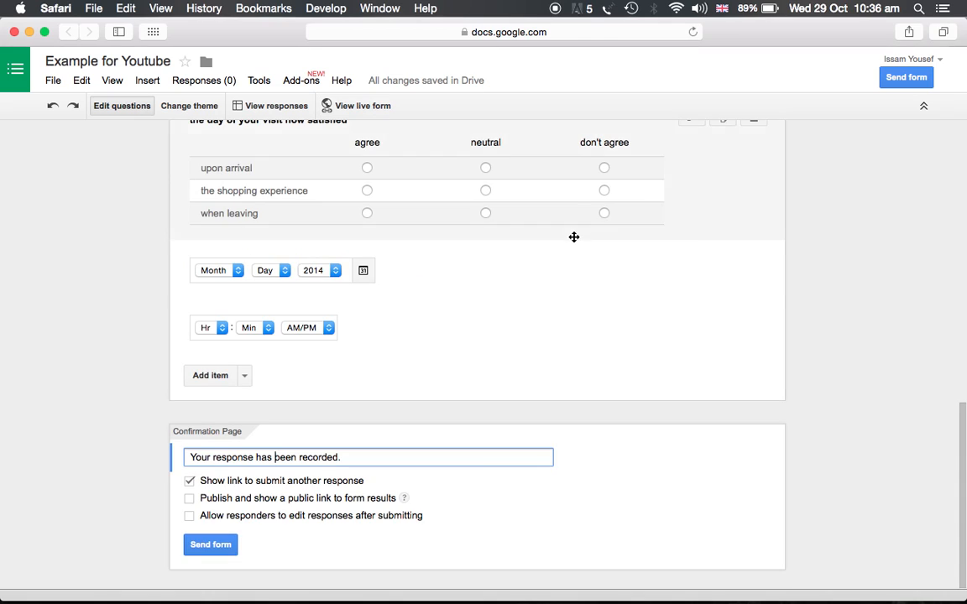
# Step: Send the form by email to a recipient picked from the address suggestions, keeping the form included in the email
pyautogui.scroll(15, 457, 298)
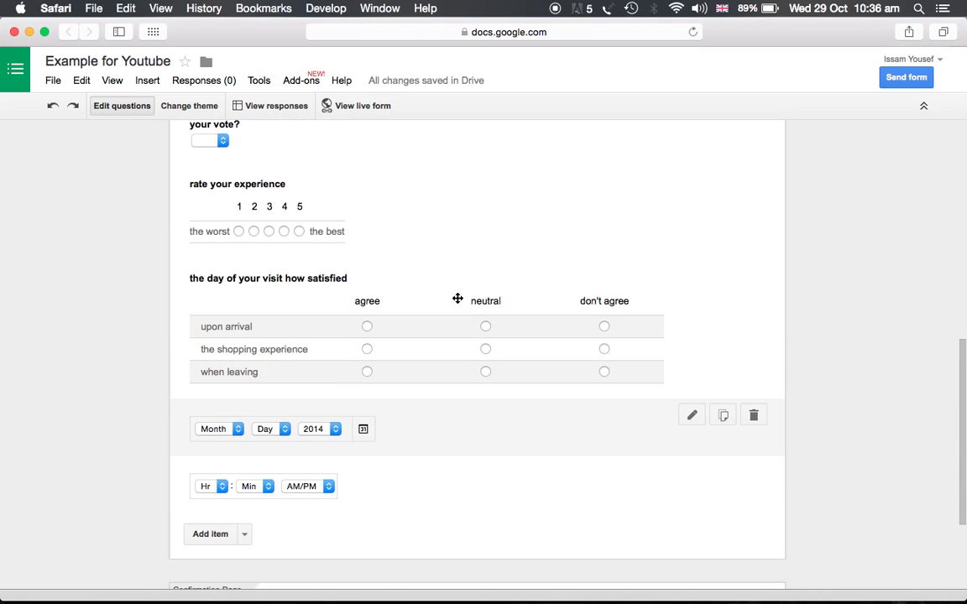
pyautogui.scroll(-15, 457, 298)
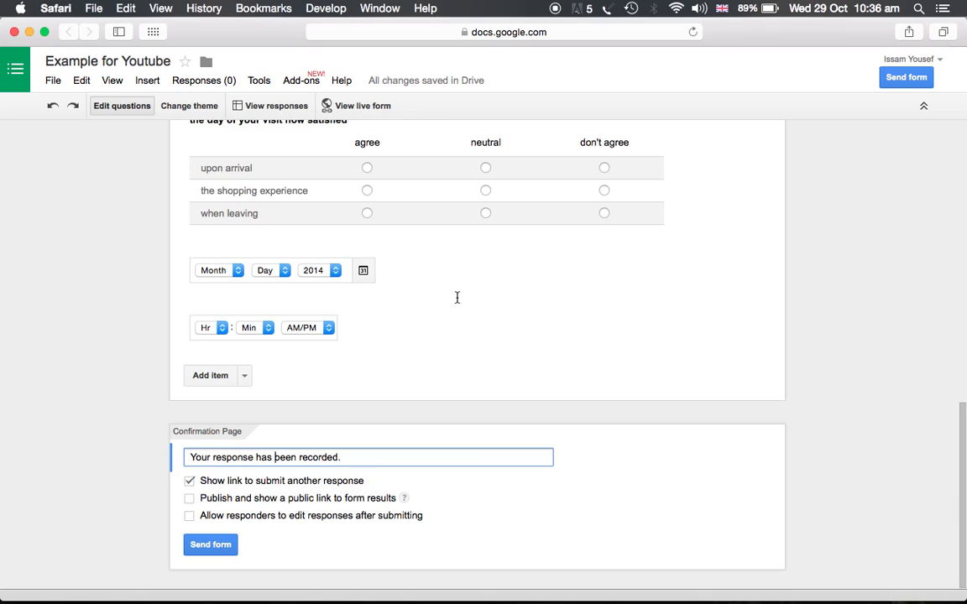
pyautogui.click(218, 553)
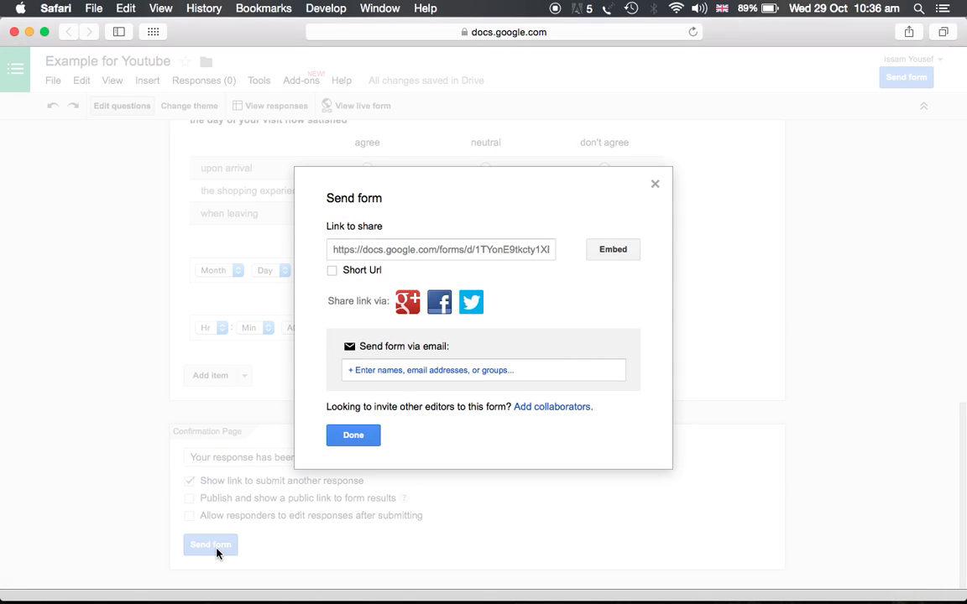
pyautogui.click(389, 375)
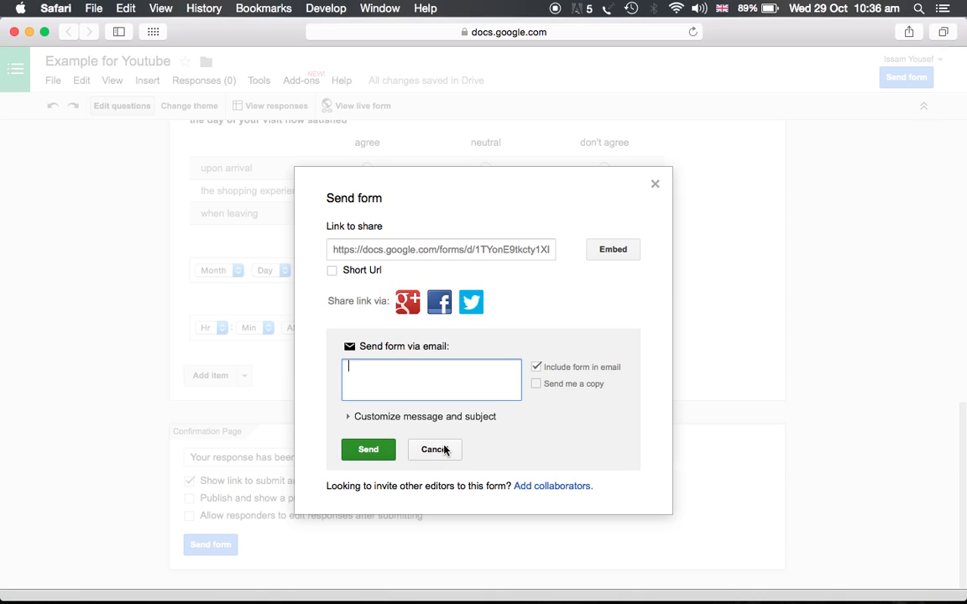
pyautogui.write('he')
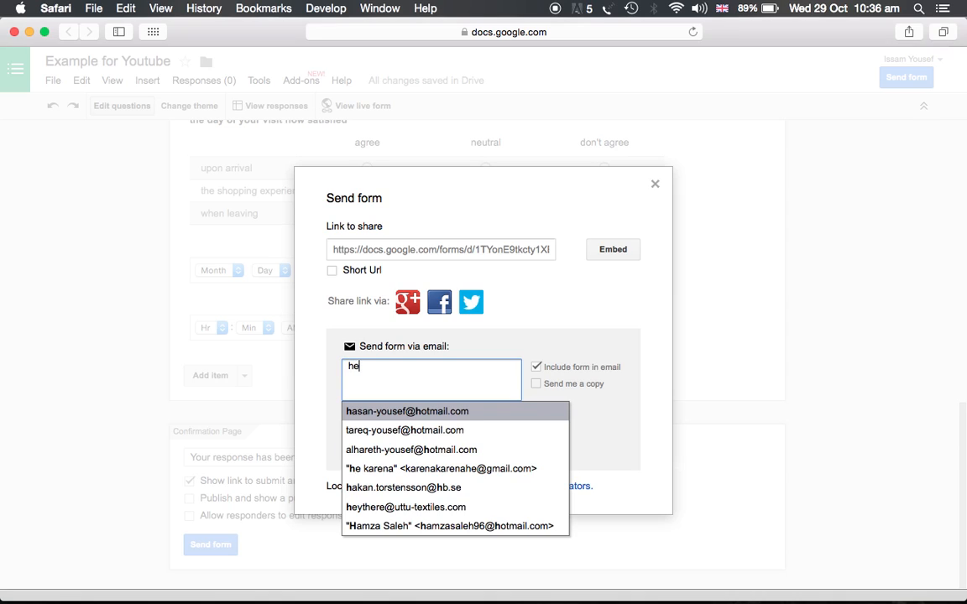
pyautogui.write('ythere')
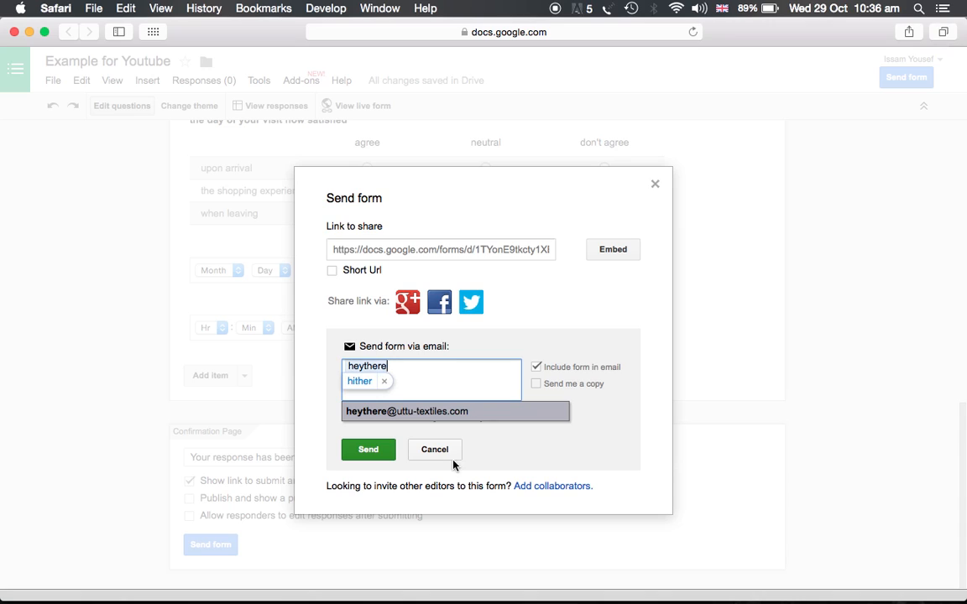
pyautogui.click(447, 411)
pyautogui.click(373, 451)
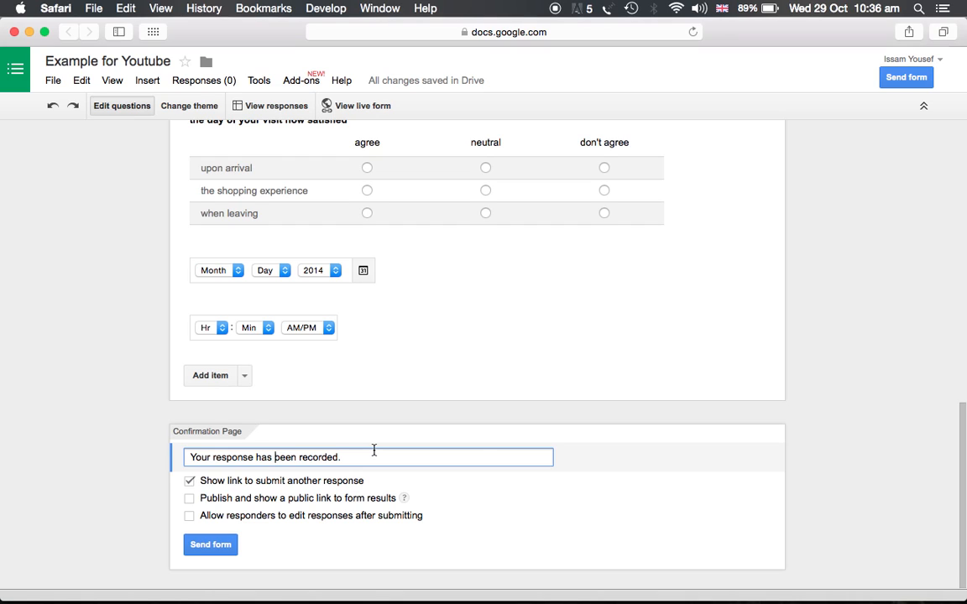
# Step: Open the form's responses spreadsheet and browse its question columns
pyautogui.scroll(15, 374, 451)
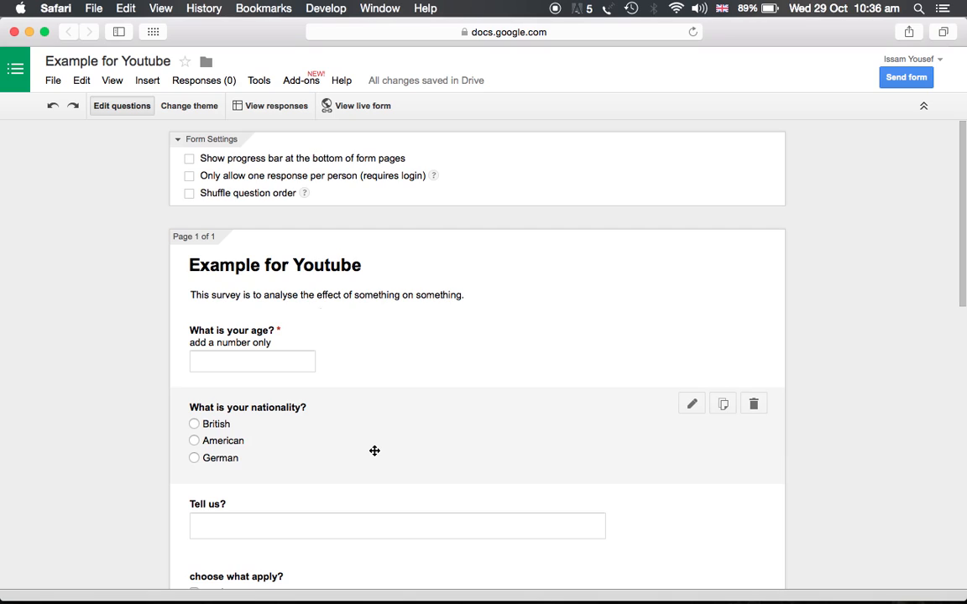
pyautogui.click(266, 107)
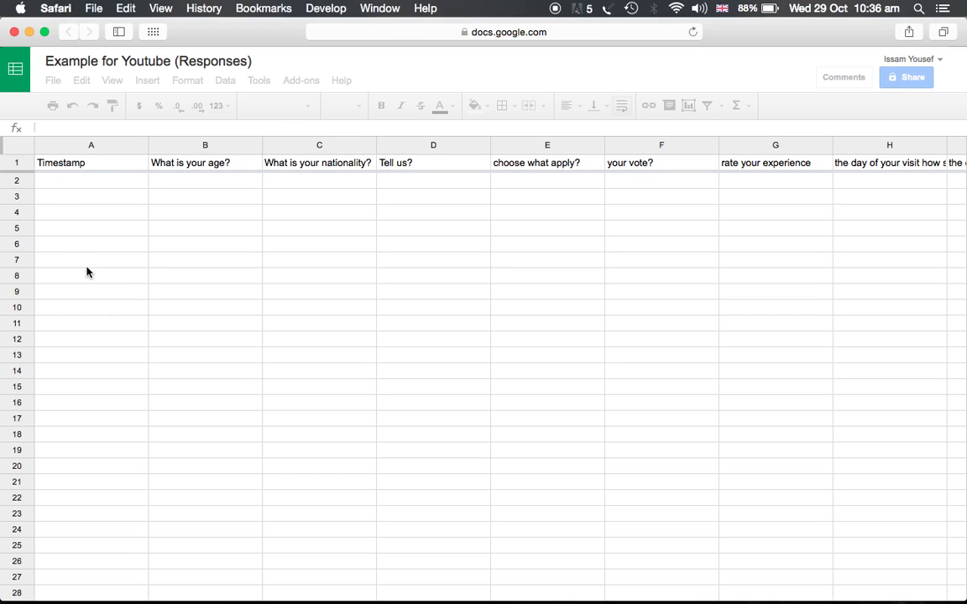
pyautogui.hscroll(1, 269, 243)
pyautogui.click(269, 242)
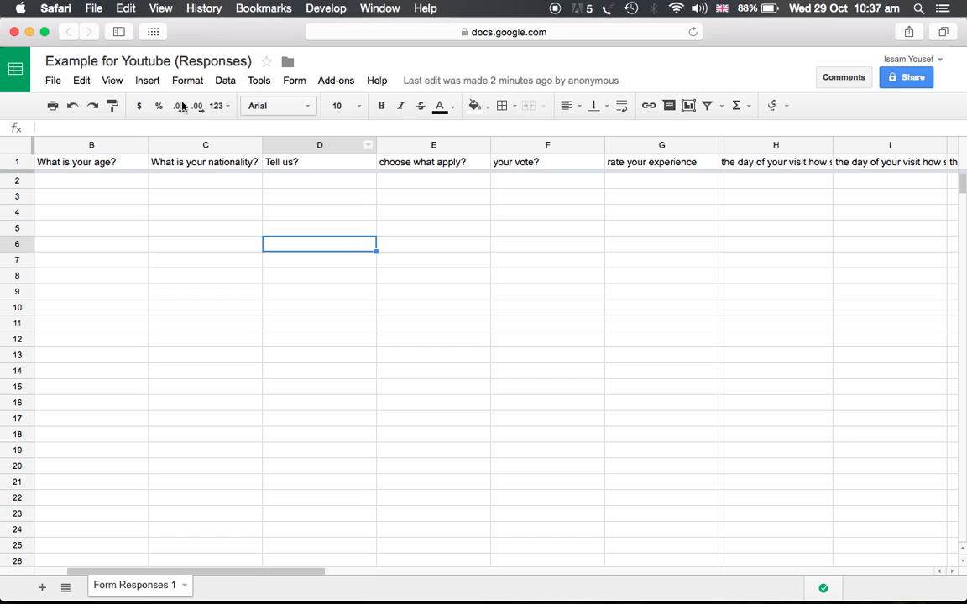
# Step: Return to the form editor, go to Drive and open a responses spreadsheet from the file list
pyautogui.click(13, 32)
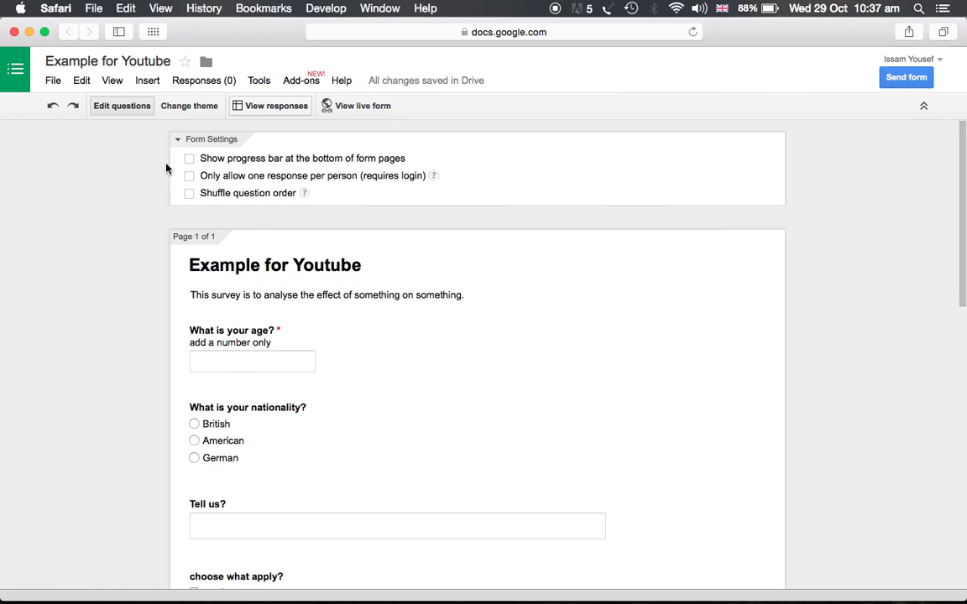
pyautogui.scroll(-20, 202, 193)
pyautogui.scroll(5, 214, 241)
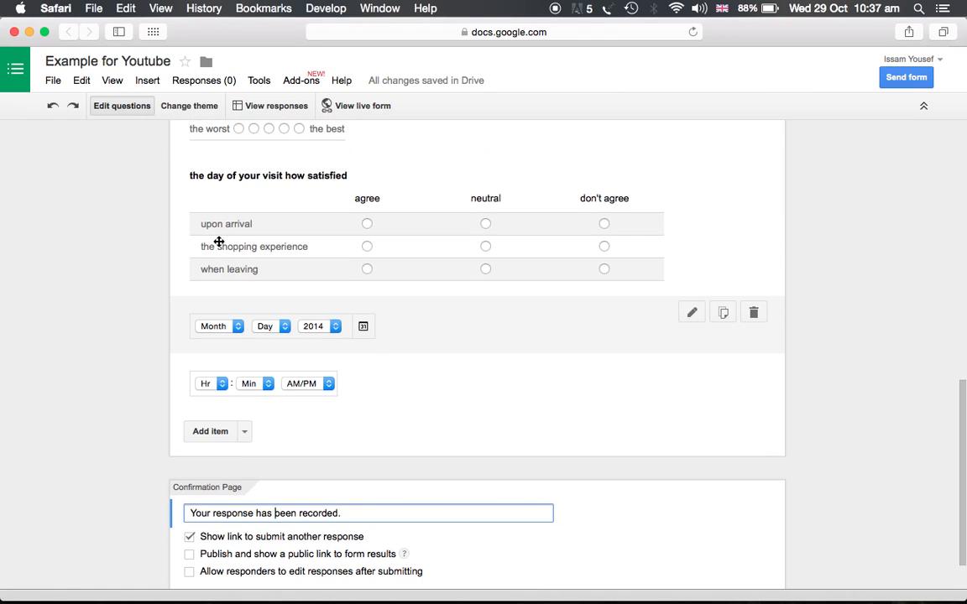
pyautogui.click(15, 67)
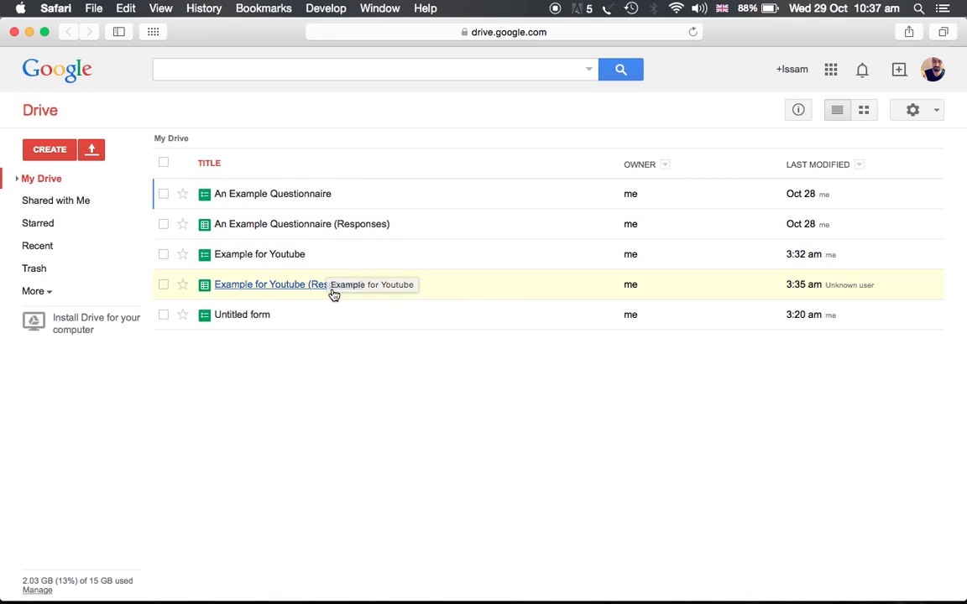
pyautogui.click(312, 230)
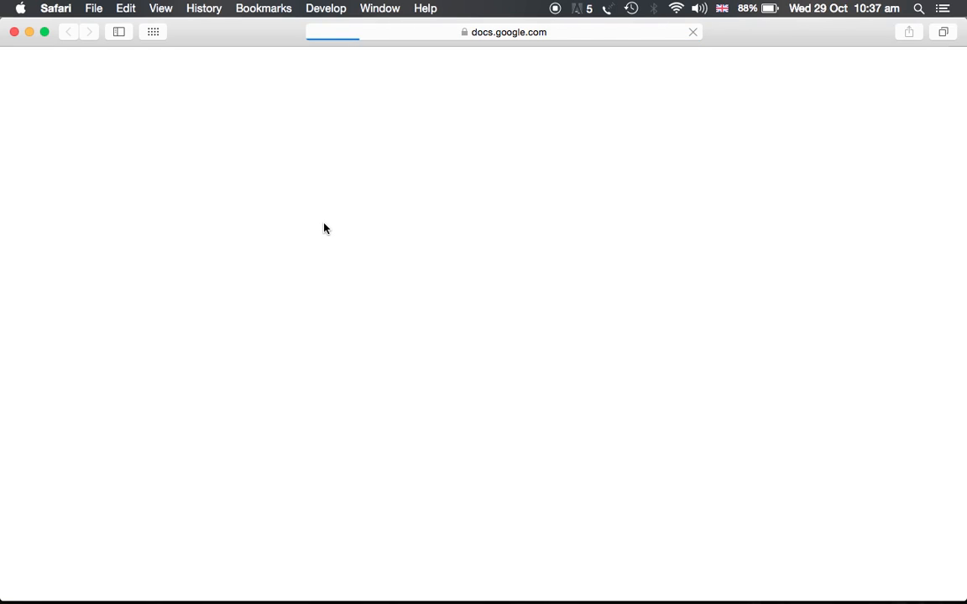